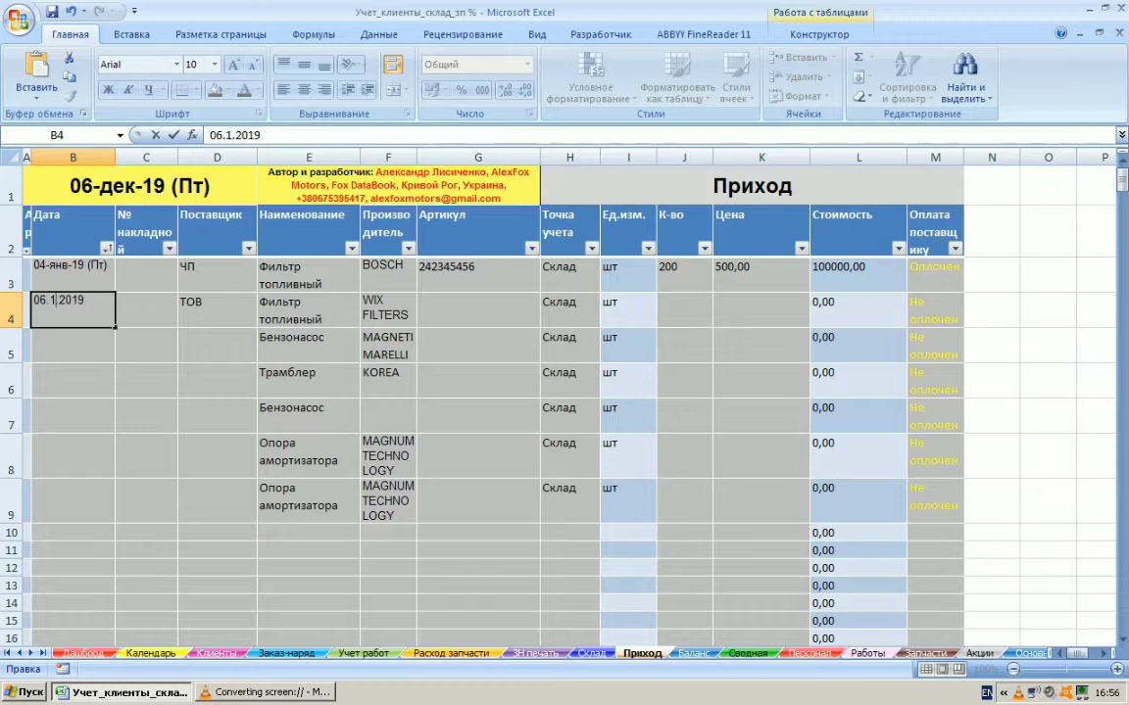
Complete row 4's date as 06.11.2019 and enter 56437 as its invoice number on the Приход sheet.
{"action": "key", "text": "Tab"}
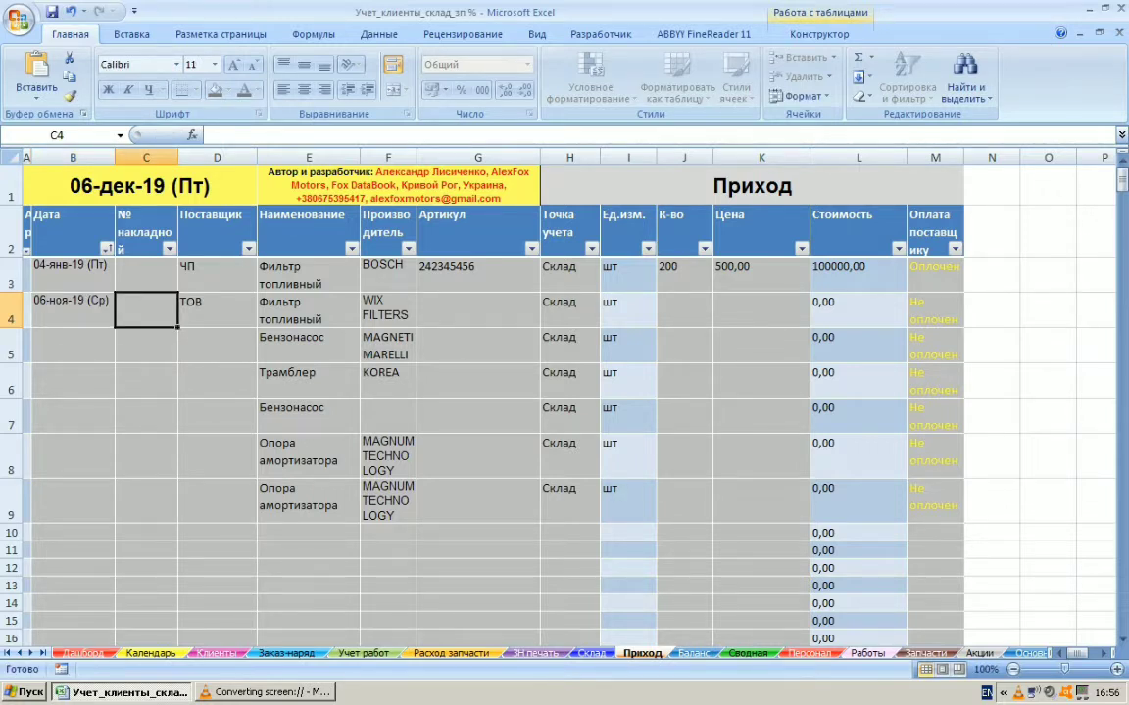
{"action": "key", "text": "F2"}
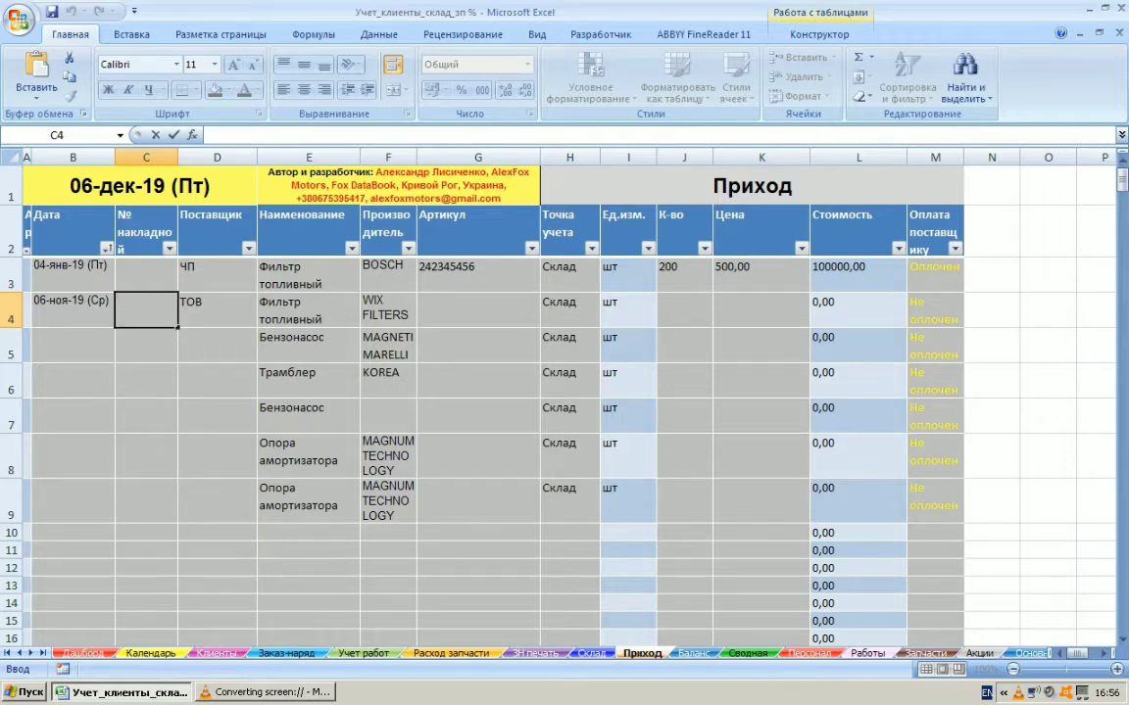
{"action": "type", "text": "56437"}
{"action": "key", "text": "Tab"}
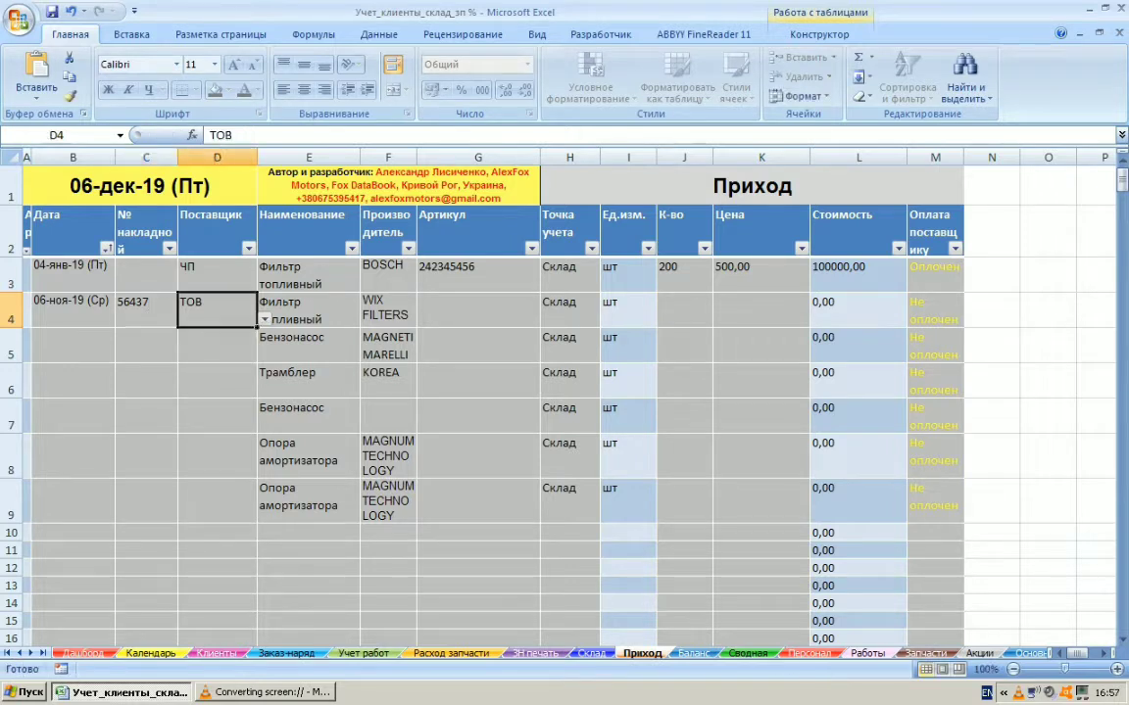
Switch row 4's supplier to ЧП and back to ТОВ using the cell's supplier list.
{"action": "key", "text": "alt+Down"}
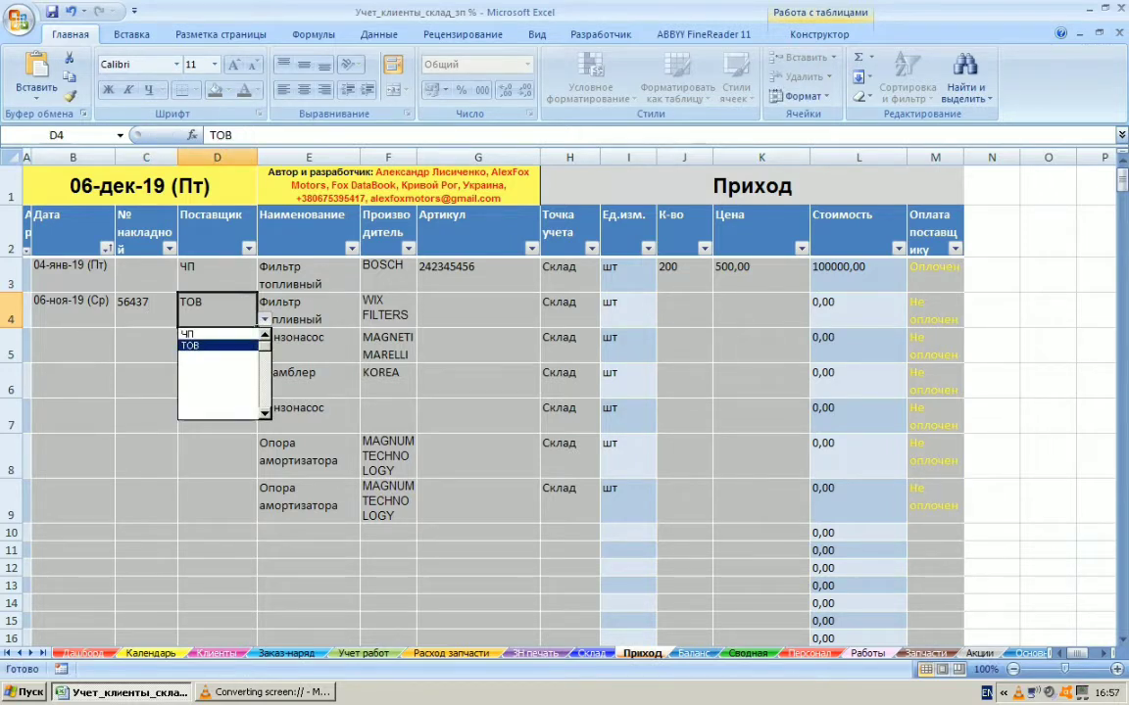
{"action": "key", "text": "Up"}
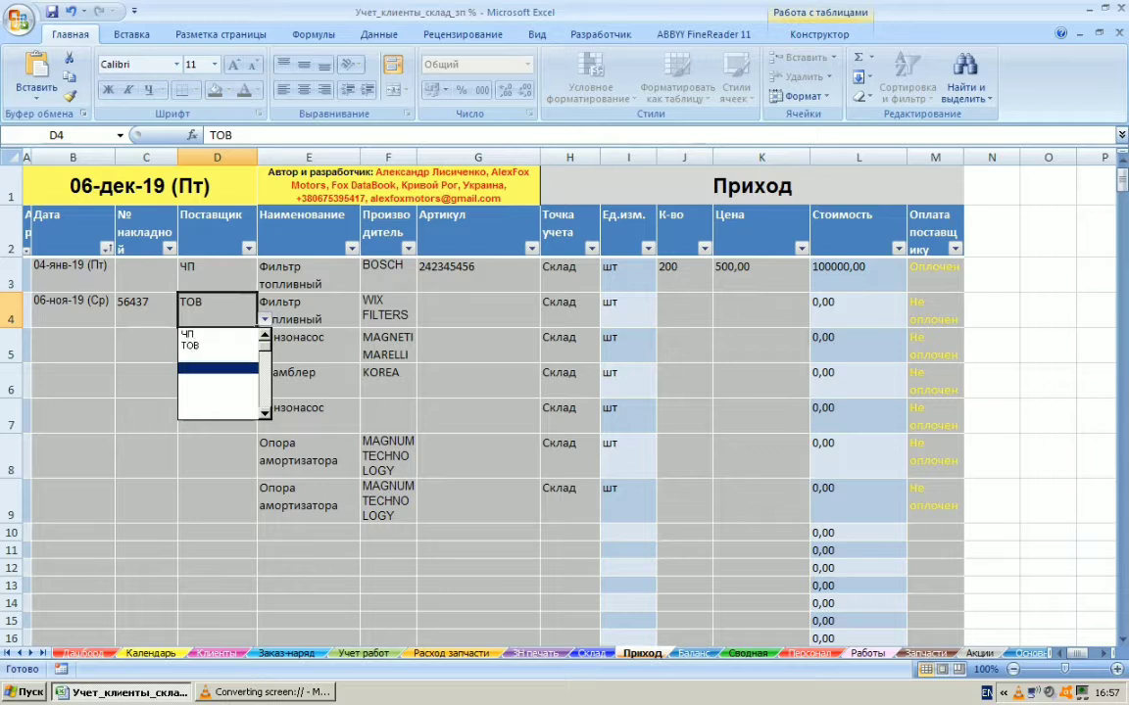
{"action": "key", "text": "Return"}
{"action": "key", "text": "alt+Down"}
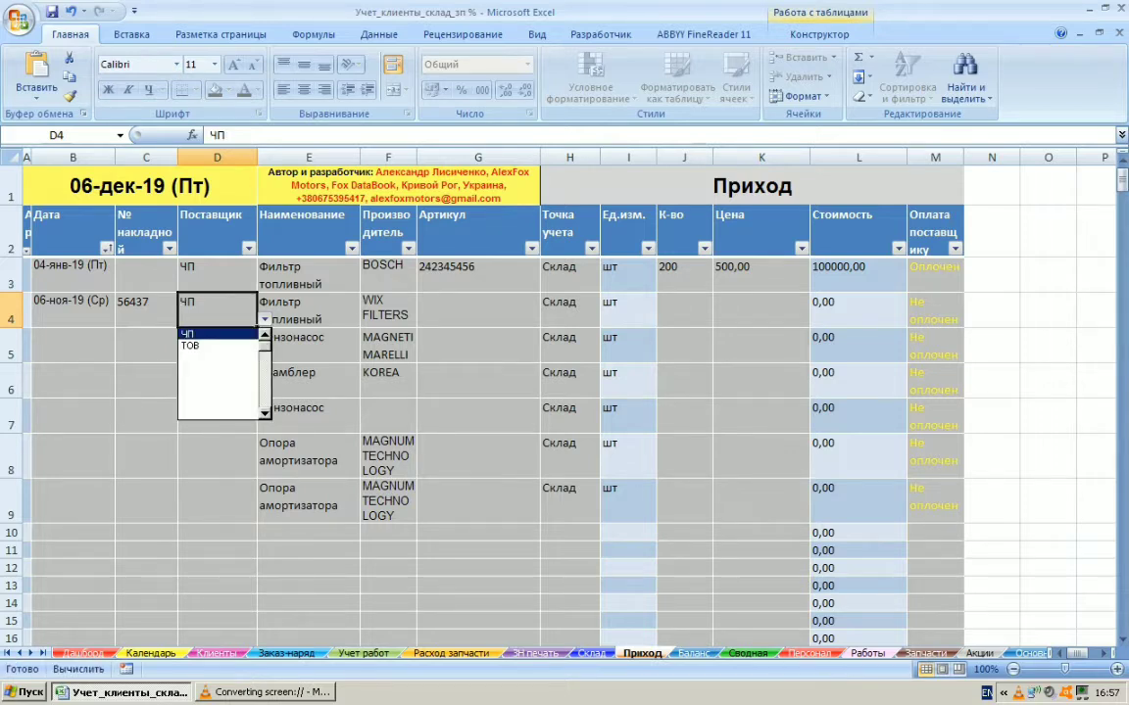
{"action": "key", "text": "Down"}
{"action": "key", "text": "Return"}
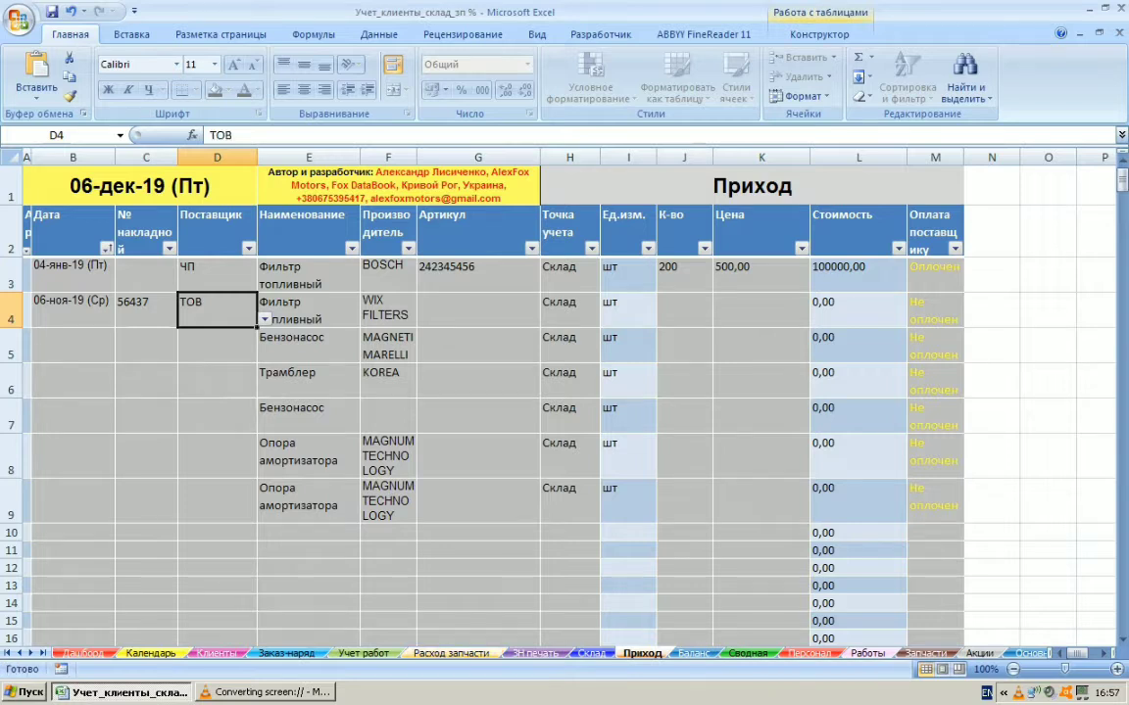
Review the list of the workbook's hidden sheets and close it without unhiding any.
{"action": "right_click", "coordinate": [576, 652]}
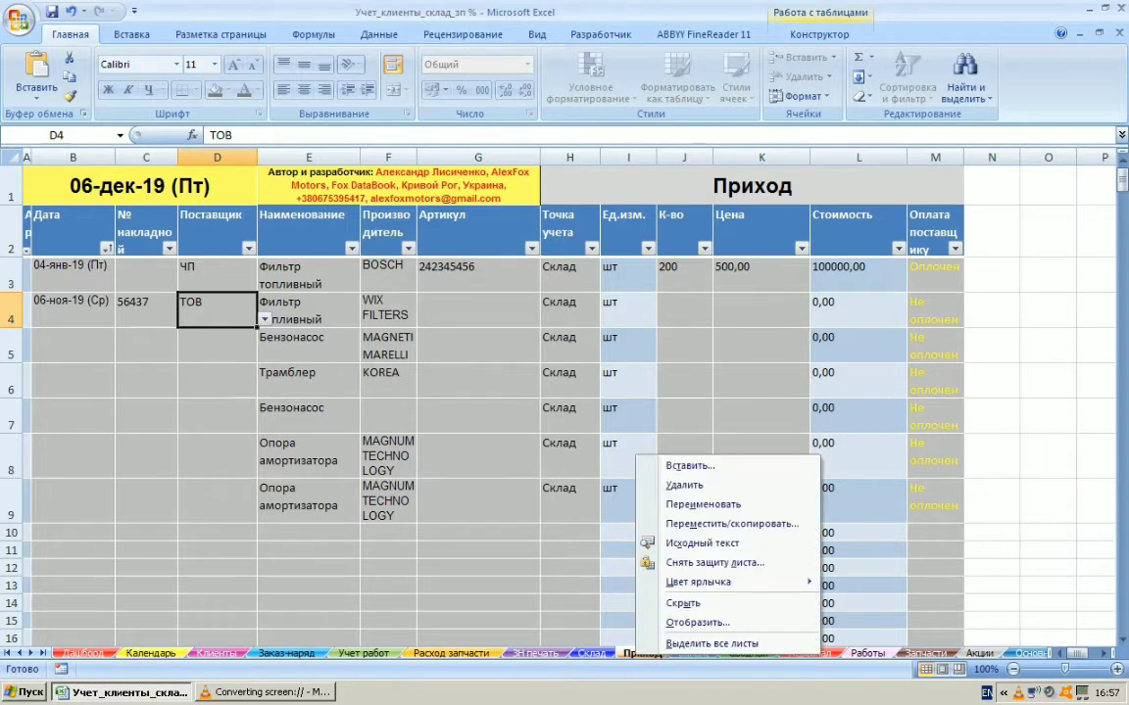
{"action": "left_click", "coordinate": [656, 623]}
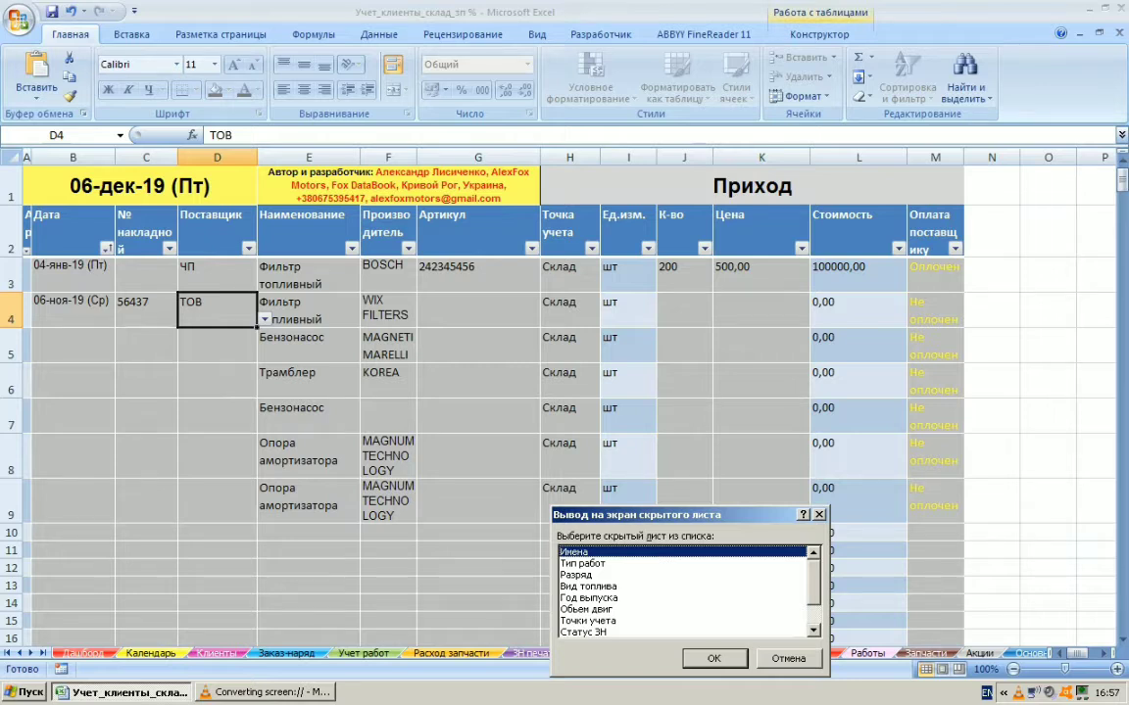
{"action": "left_click", "coordinate": [814, 630]}
{"action": "left_click", "coordinate": [813, 630]}
{"action": "left_click", "coordinate": [813, 630]}
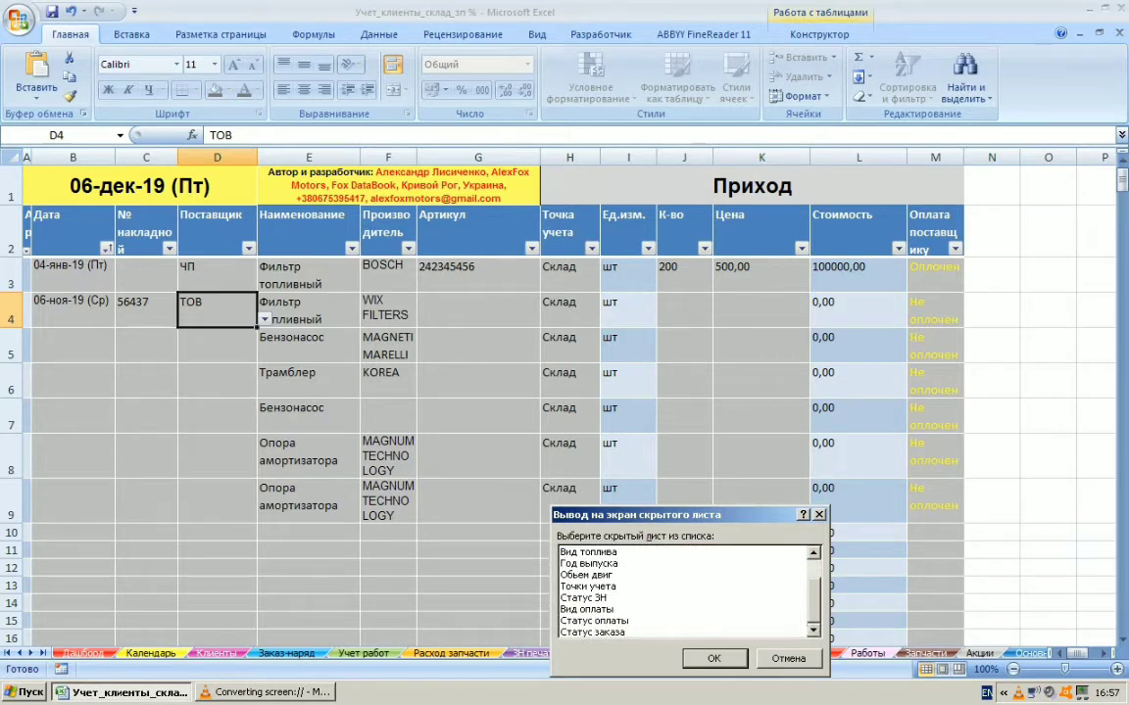
{"action": "scroll", "coordinate": [683, 591], "scroll_direction": "up", "scroll_amount": 1}
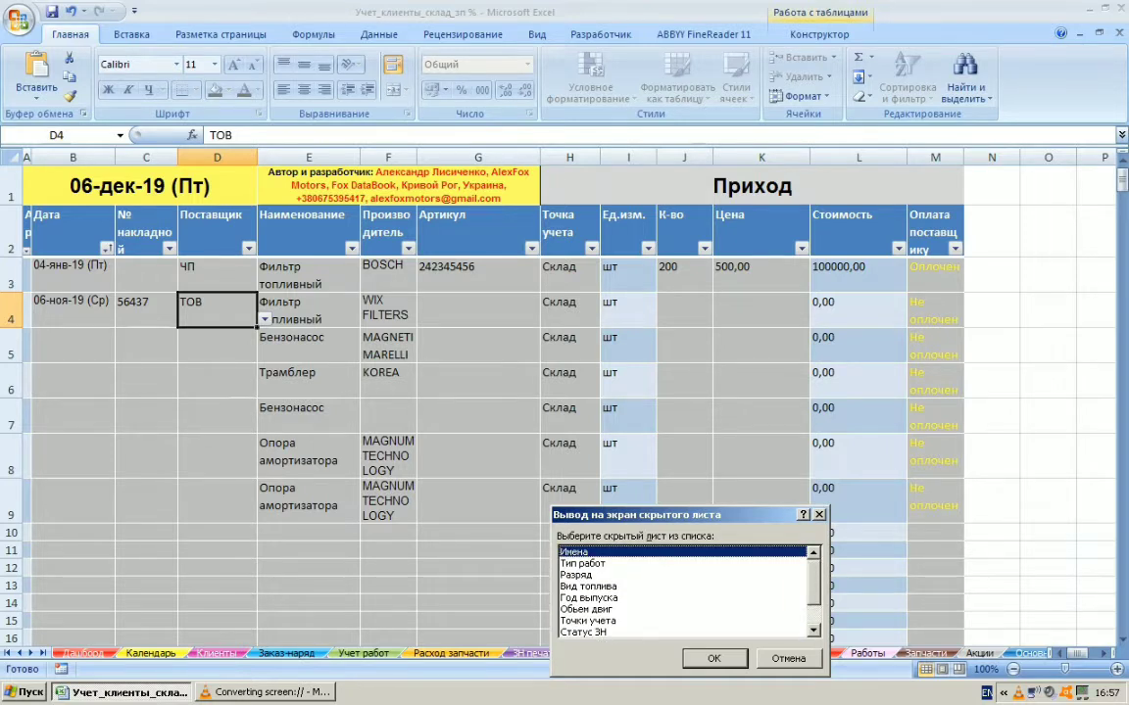
{"action": "key", "text": "Escape"}
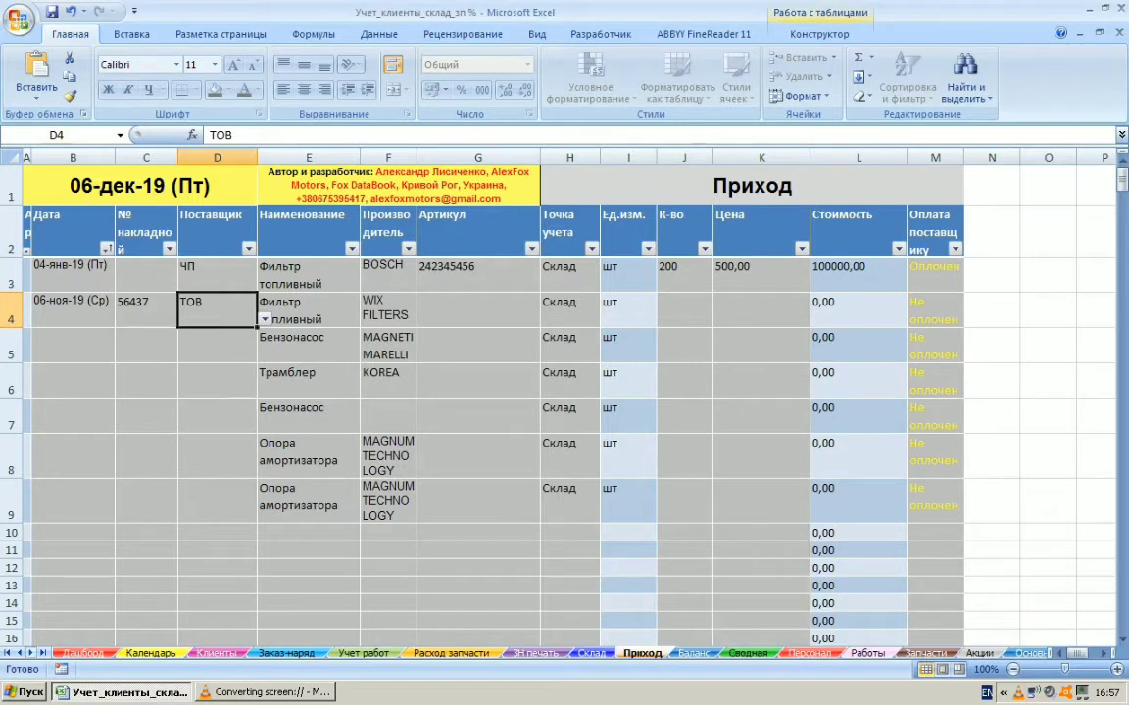
Open the Поставщики sheet, which holds the supplier directory.
{"action": "left_click", "coordinate": [31, 654]}
{"action": "left_click", "coordinate": [31, 654]}
{"action": "left_click", "coordinate": [31, 654]}
{"action": "left_click", "coordinate": [31, 653]}
{"action": "left_click", "coordinate": [30, 653]}
{"action": "left_click", "coordinate": [30, 653]}
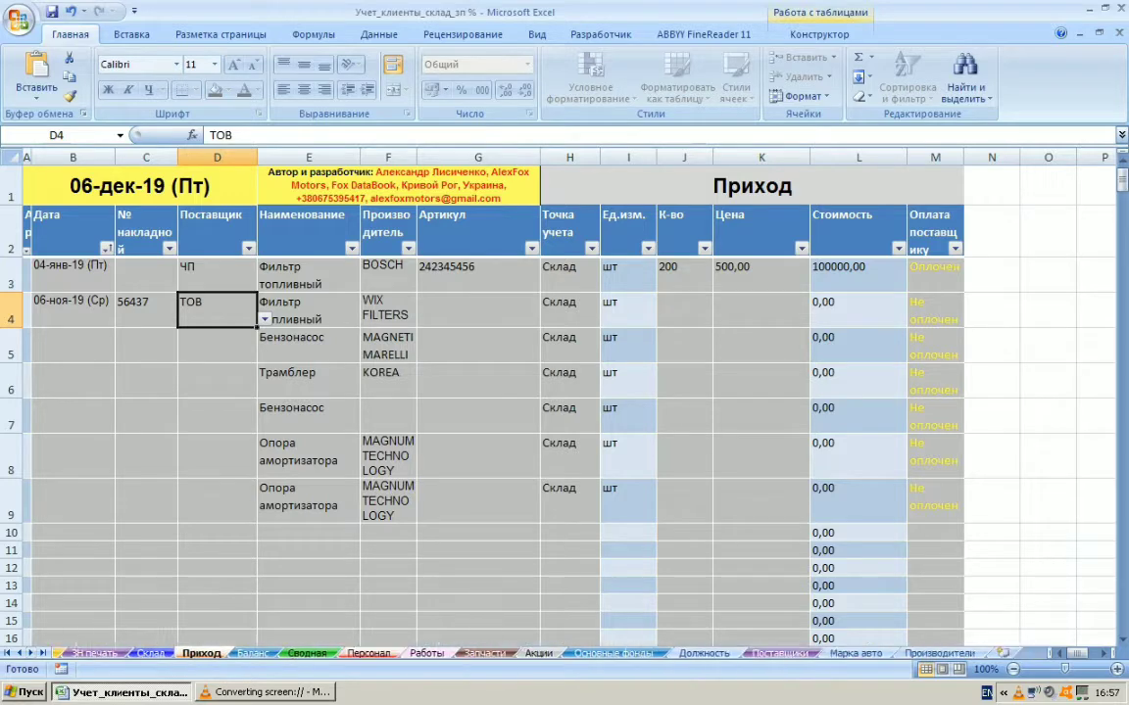
{"action": "left_click", "coordinate": [781, 653]}
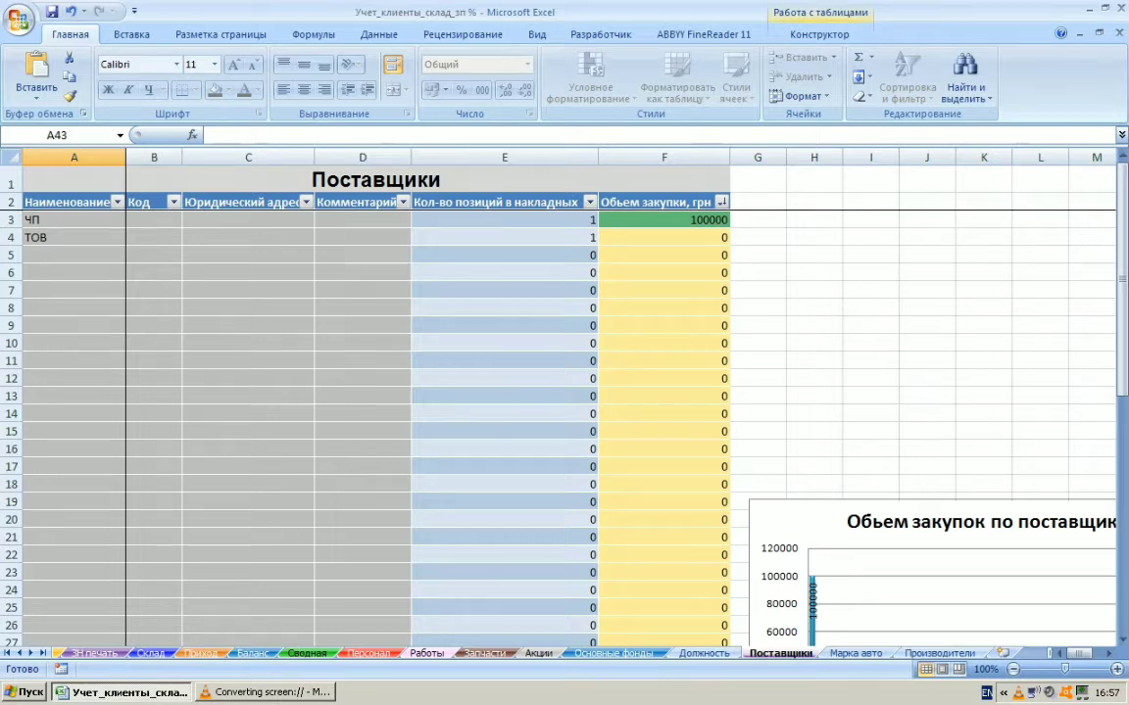
Add a new supplier named "Рога и копыта ЧП" in the first empty row of the supplier directory.
{"action": "left_click", "coordinate": [74, 255]}
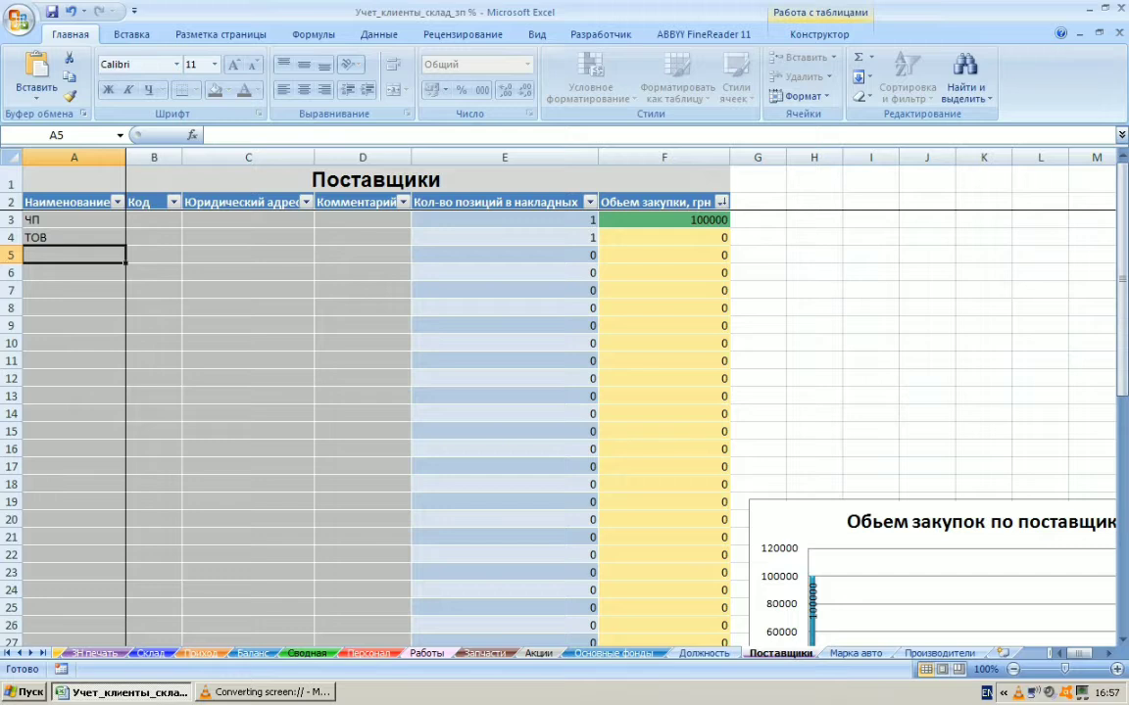
{"action": "double_click", "coordinate": [73, 255]}
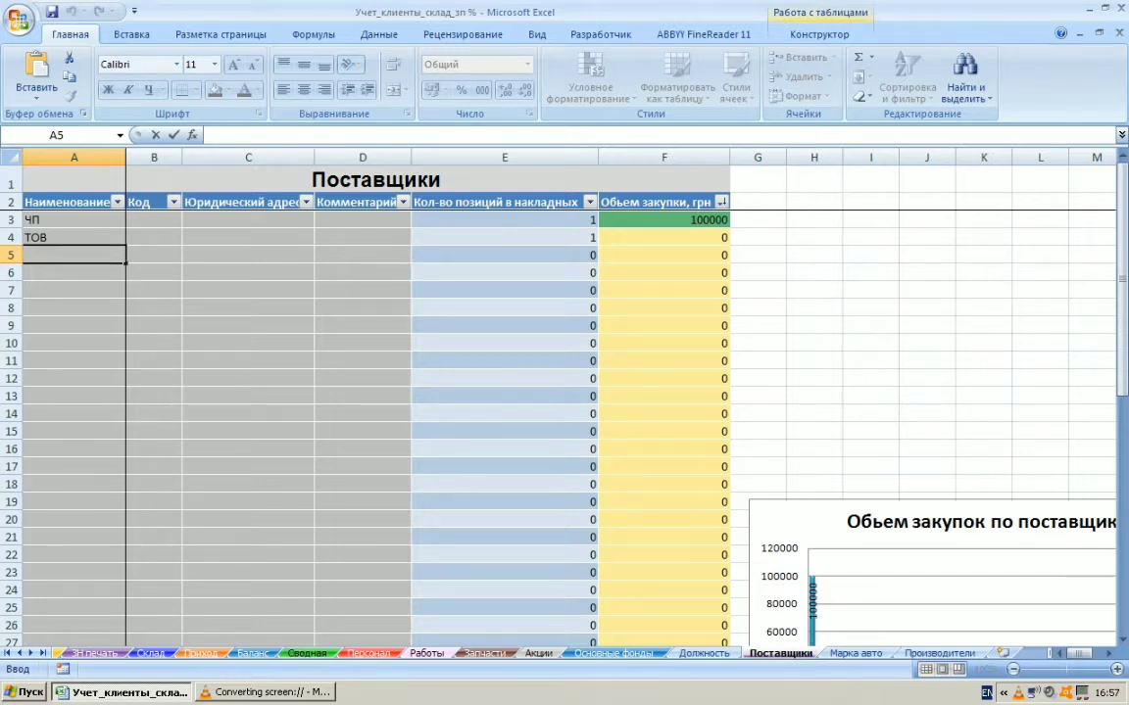
{"action": "type", "text": "Н"}
{"action": "key", "text": "BackSpace"}
{"action": "key", "text": "alt+shift"}
{"action": "type", "text": "Рога и копыта"}
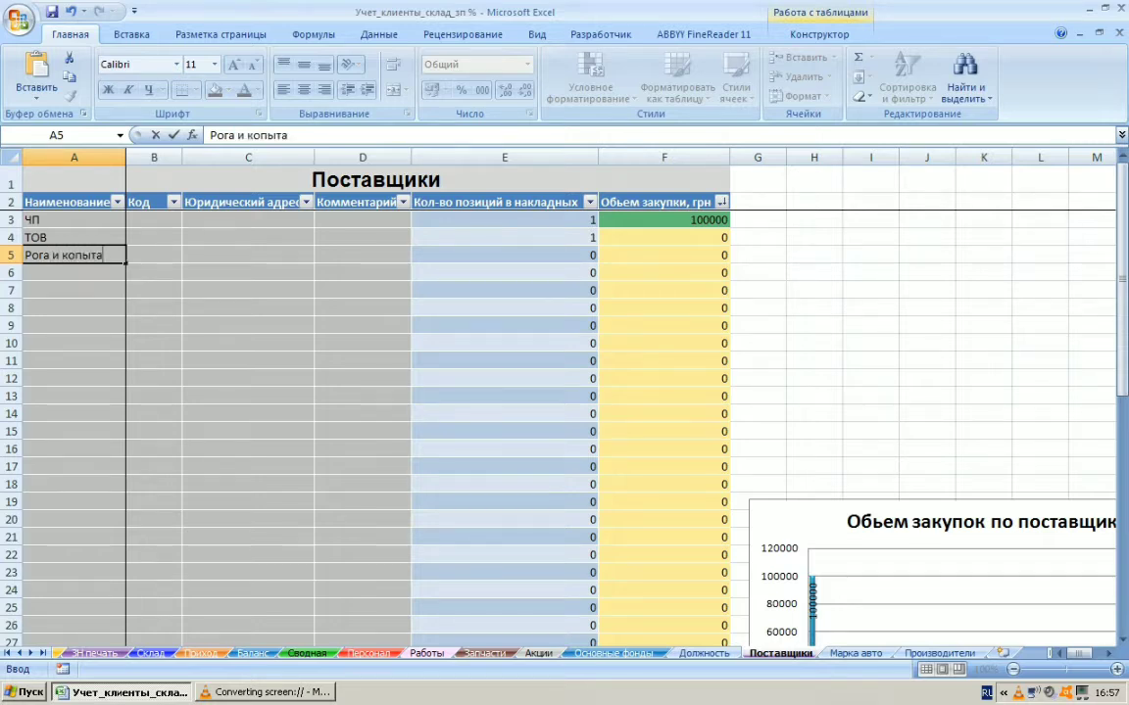
{"action": "type", "text": " ЧП"}
{"action": "key", "text": "Return"}
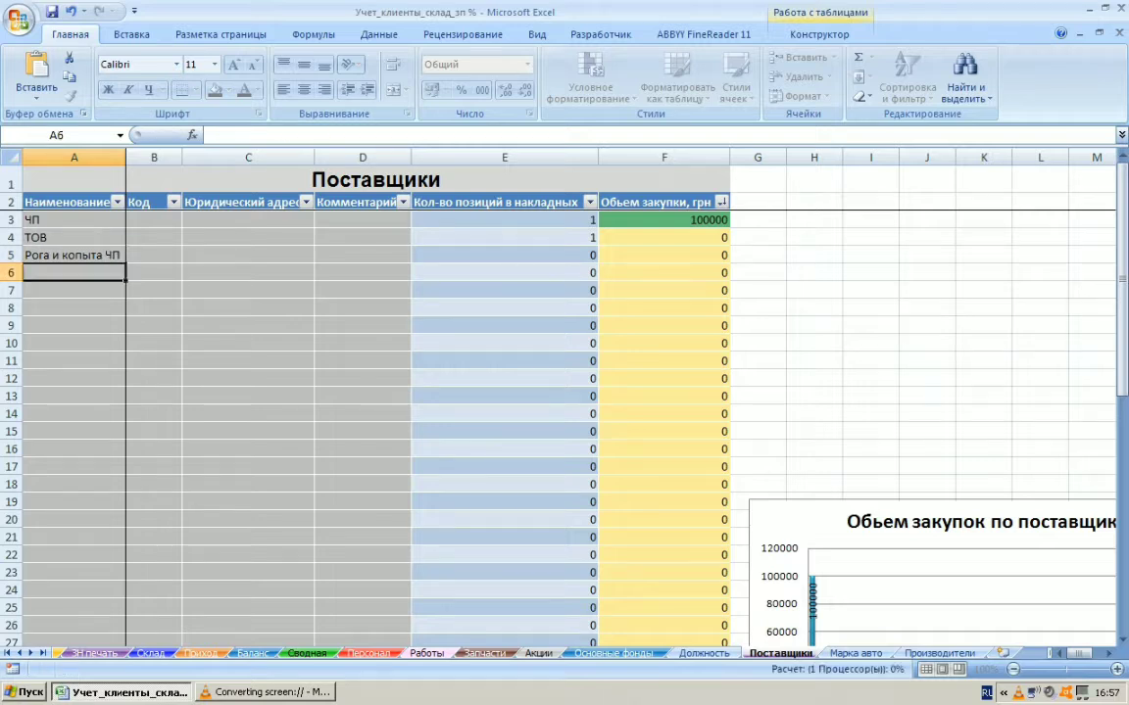
Enter "Украина" as the new supplier's legal address and "Ходовка" as its comment.
{"action": "left_click", "coordinate": [248, 255]}
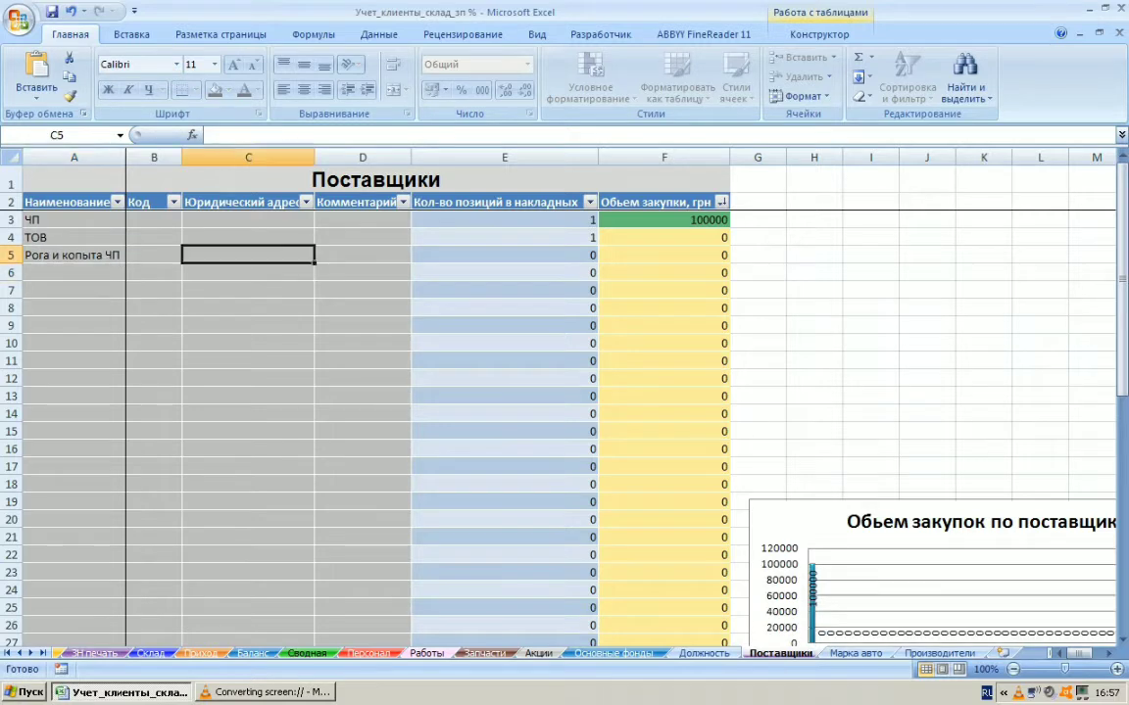
{"action": "type", "text": "У"}
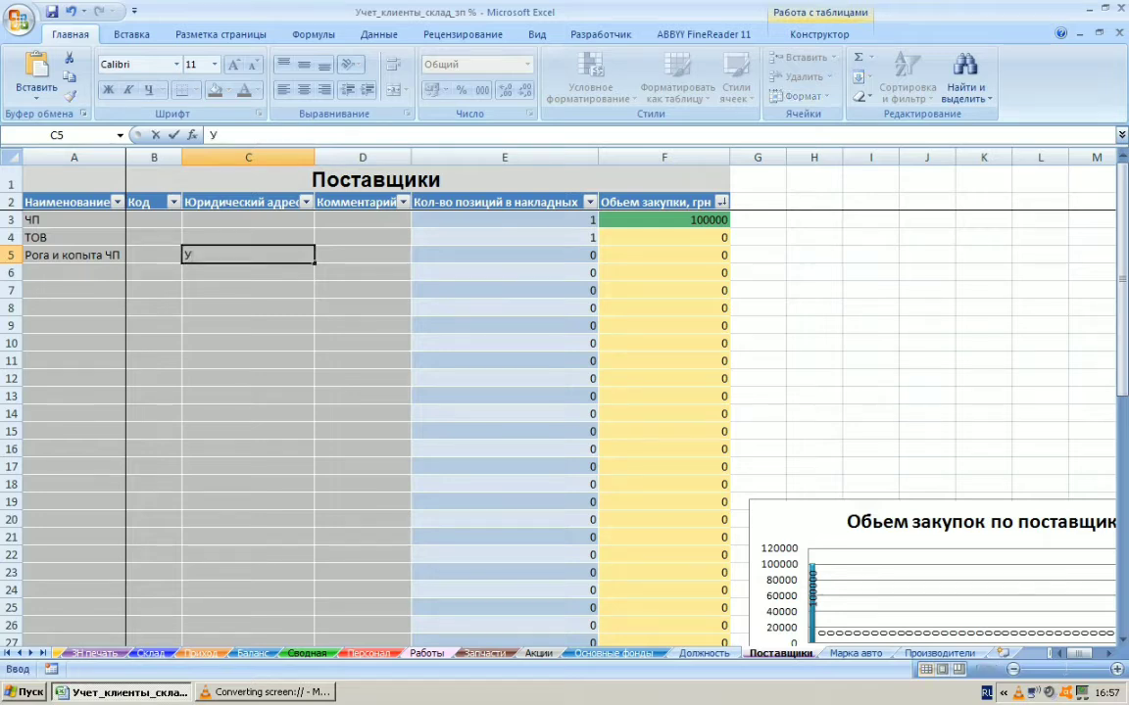
{"action": "type", "text": "краина"}
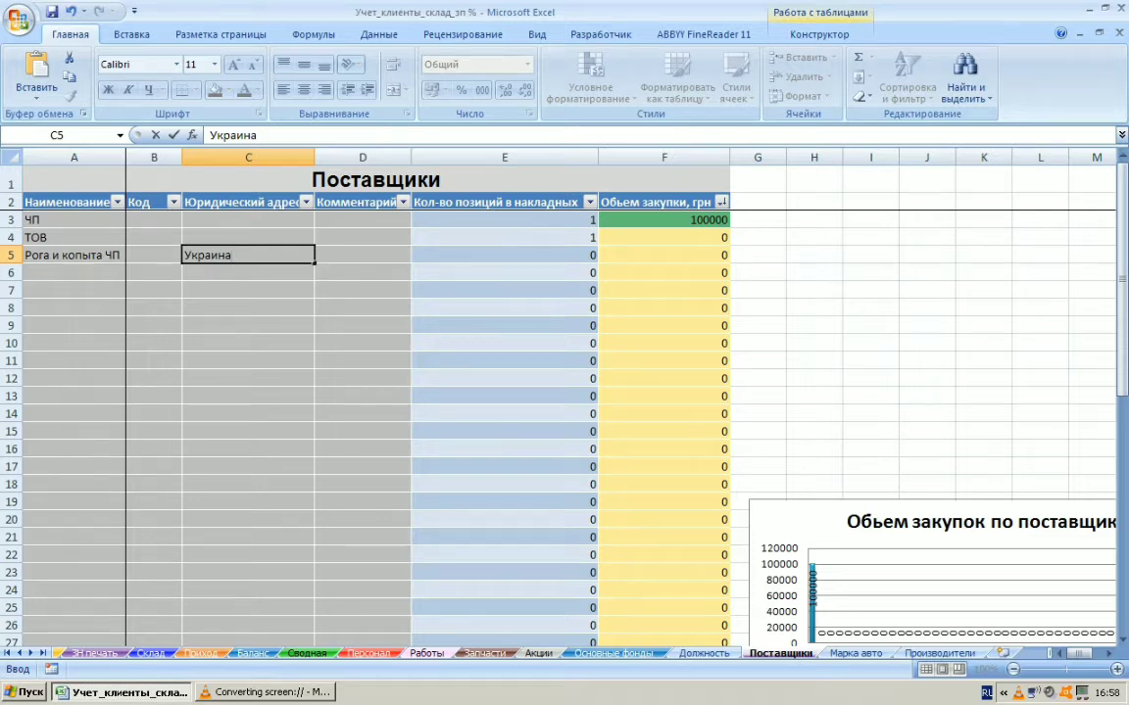
{"action": "key", "text": "Tab"}
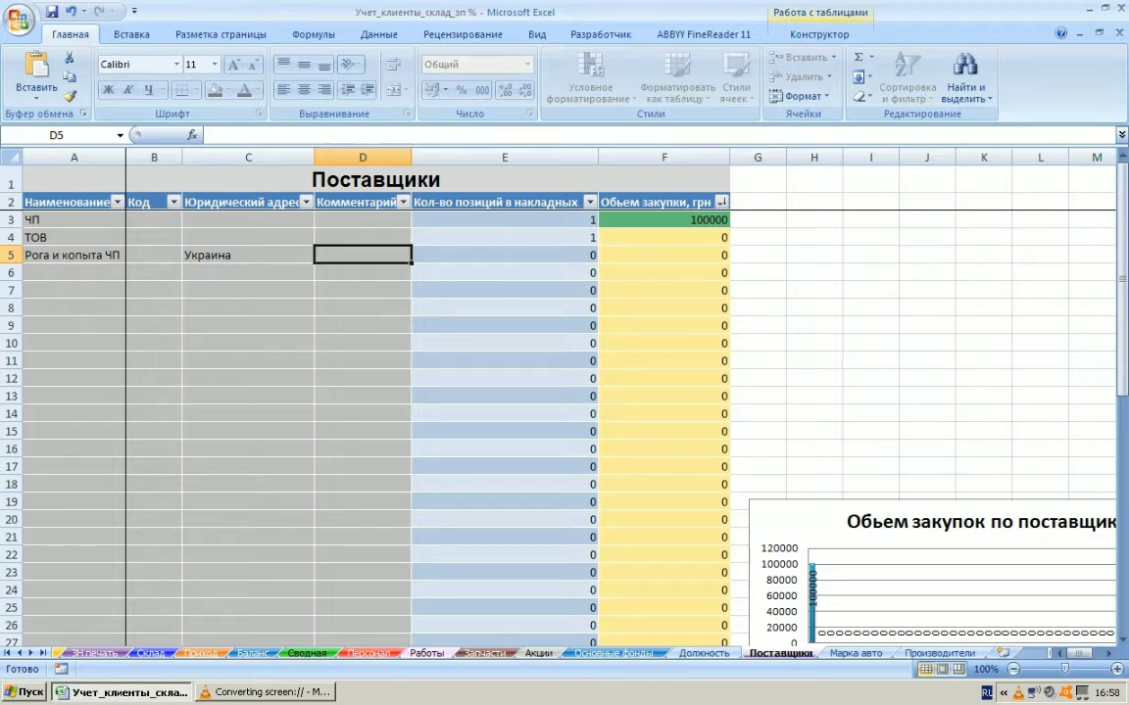
{"action": "type", "text": "Х"}
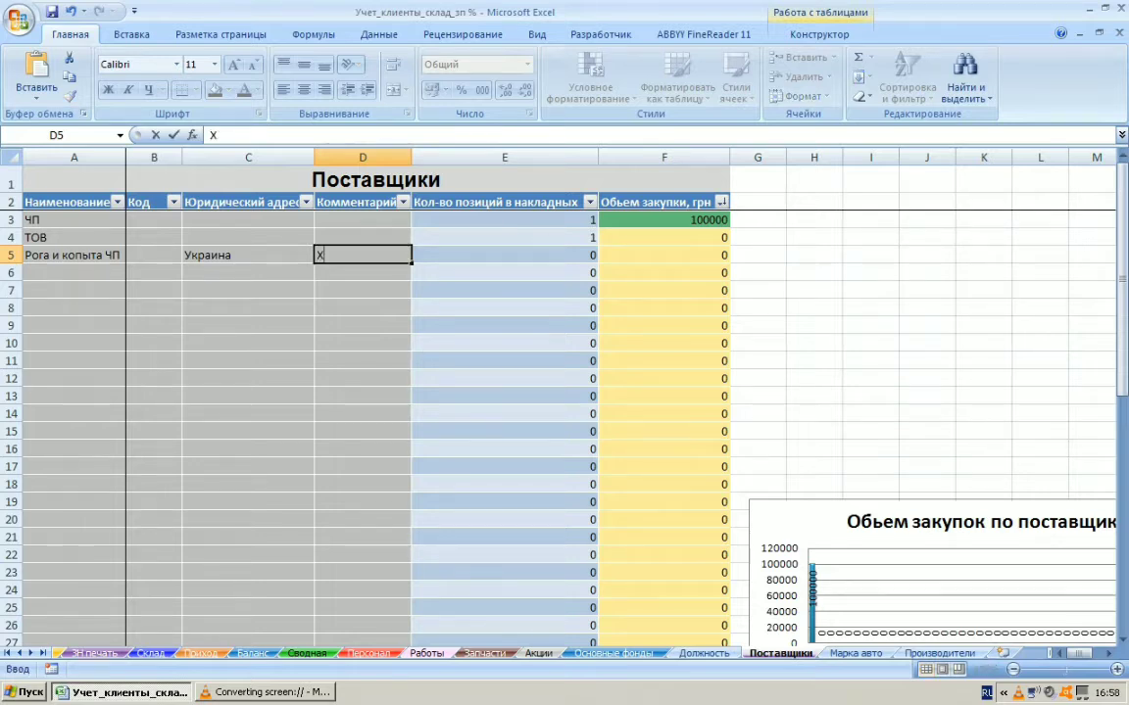
{"action": "type", "text": "одовка"}
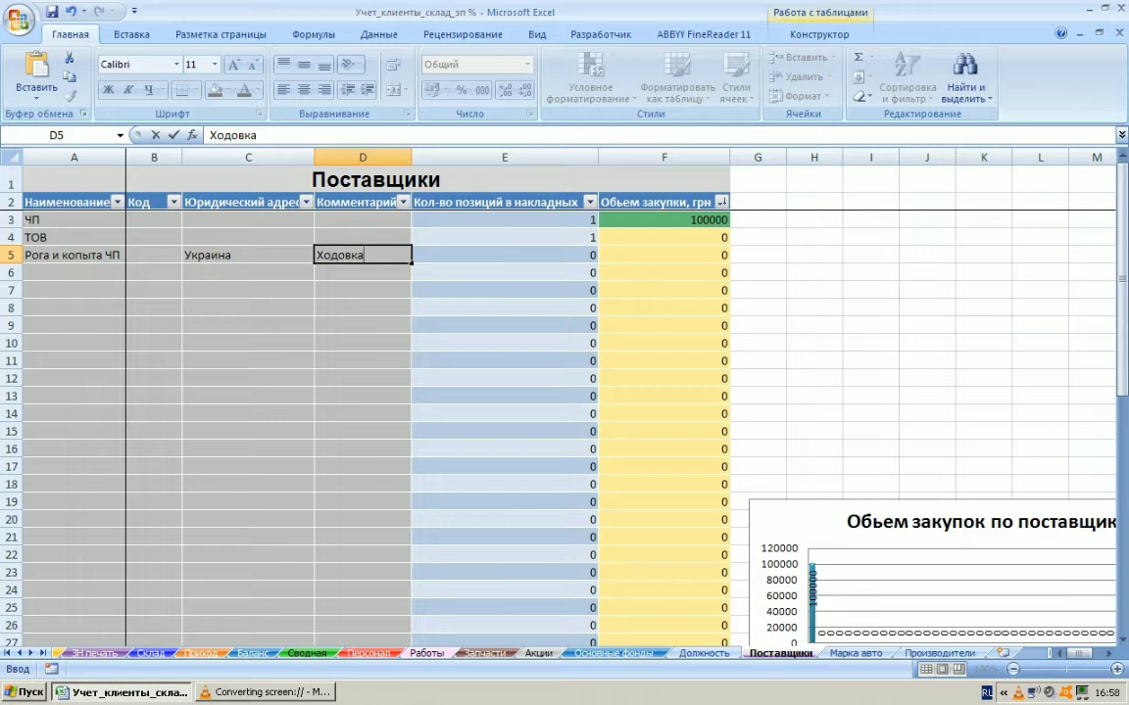
{"action": "key", "text": "Return"}
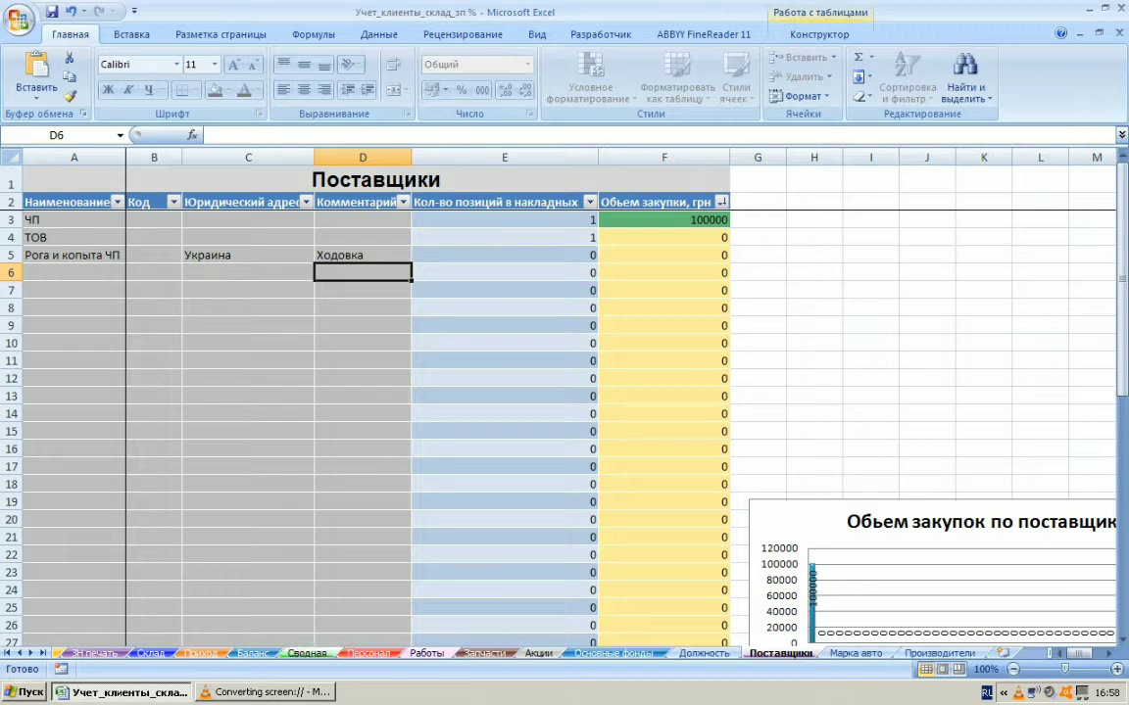
Set row 4's supplier on the Приход sheet to "Рога и копыта ЧП".
{"action": "left_click", "coordinate": [201, 654]}
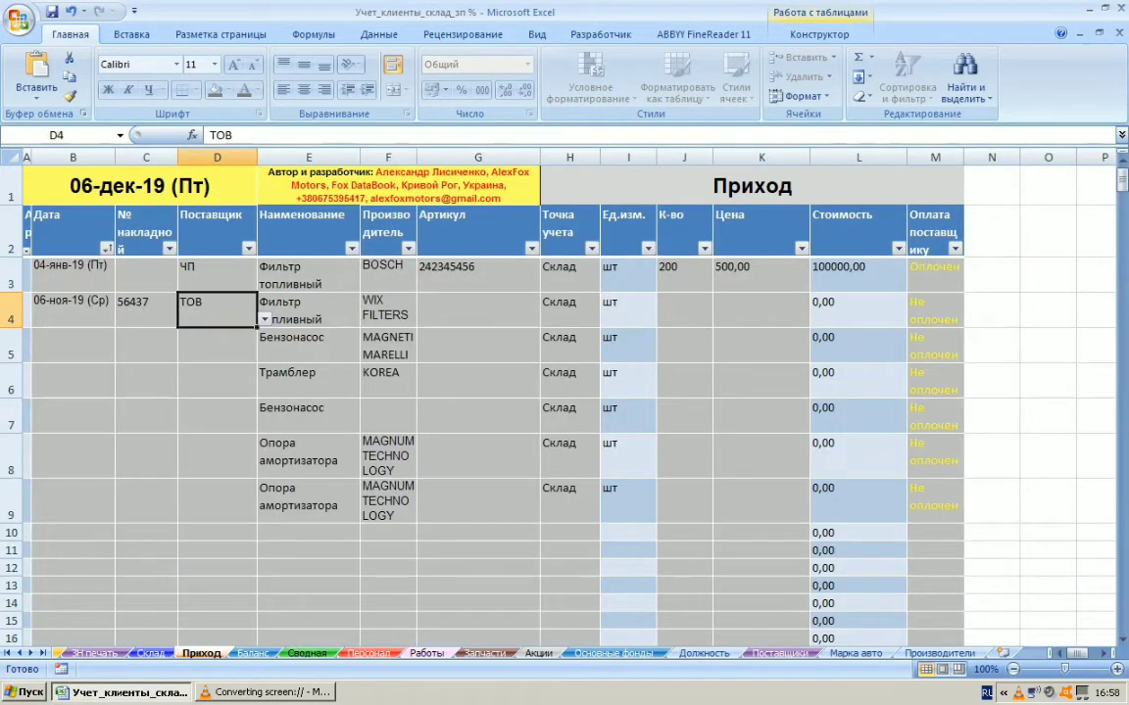
{"action": "left_click", "coordinate": [265, 319]}
{"action": "left_click", "coordinate": [264, 335]}
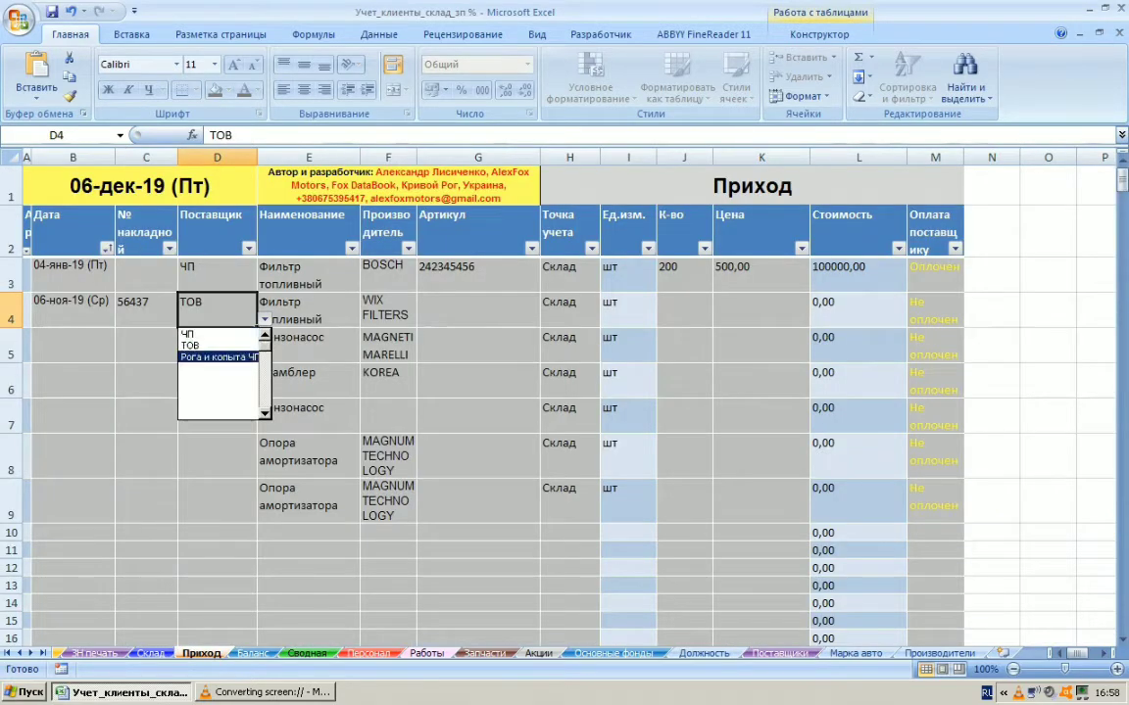
{"action": "left_click", "coordinate": [219, 358]}
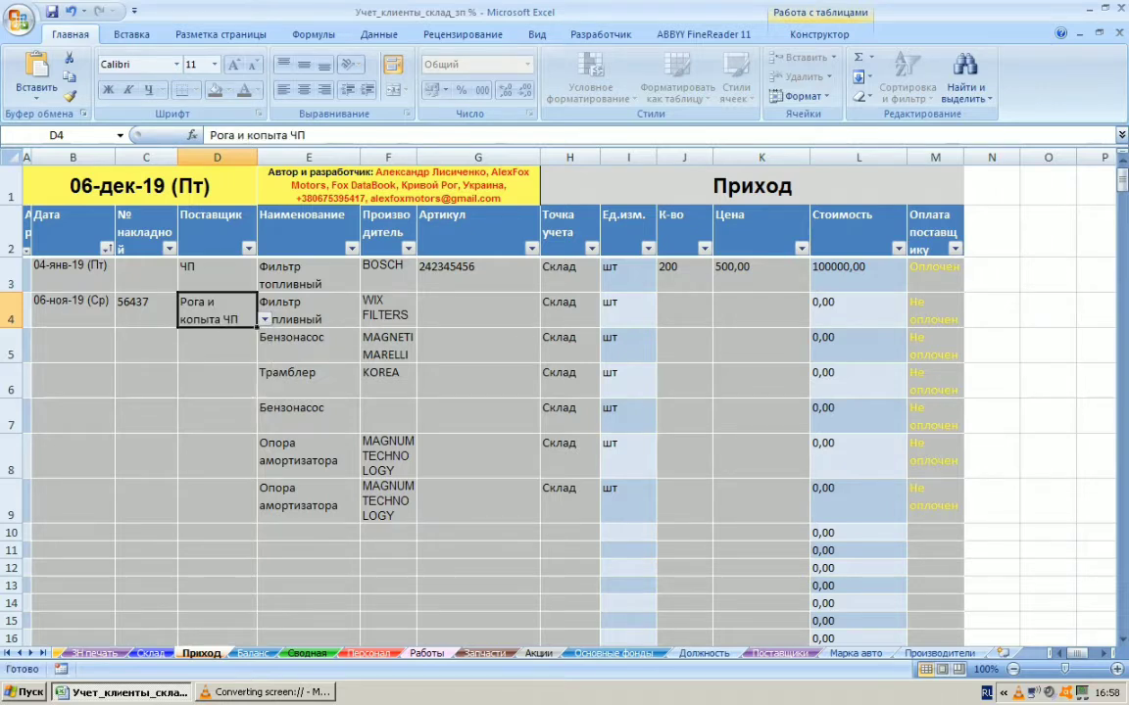
Set row 4's item name on the Приход sheet to "Опора амортизатора" from the list of parts.
{"action": "left_click", "coordinate": [308, 311]}
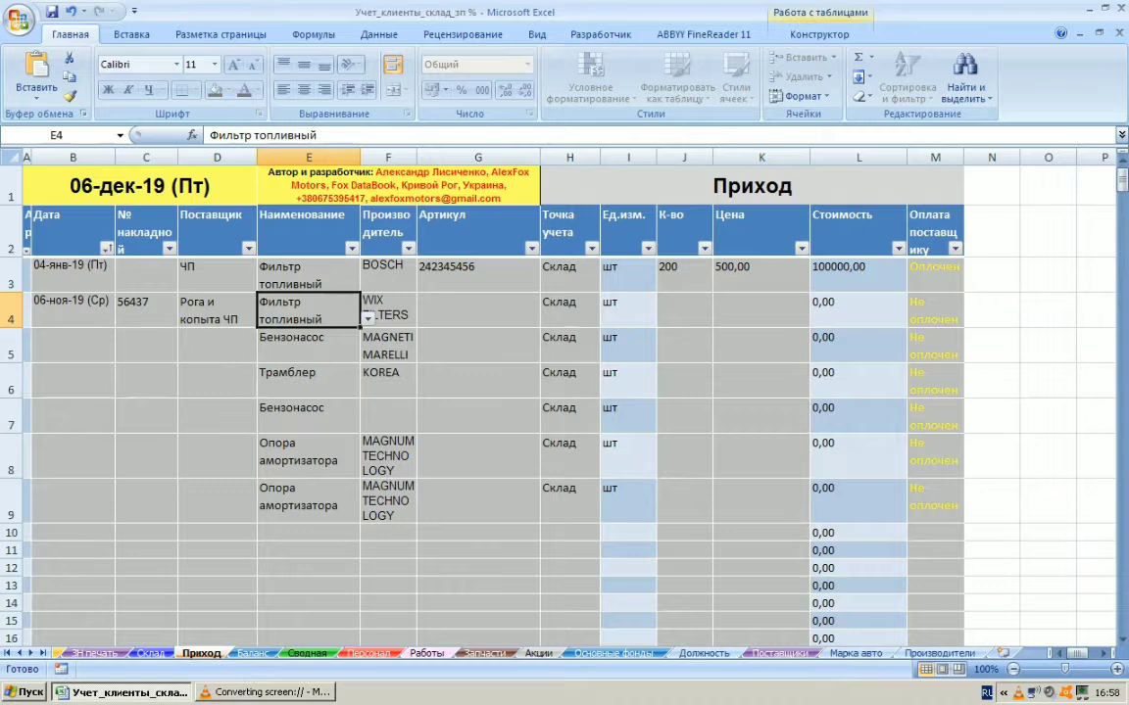
{"action": "left_click", "coordinate": [368, 318]}
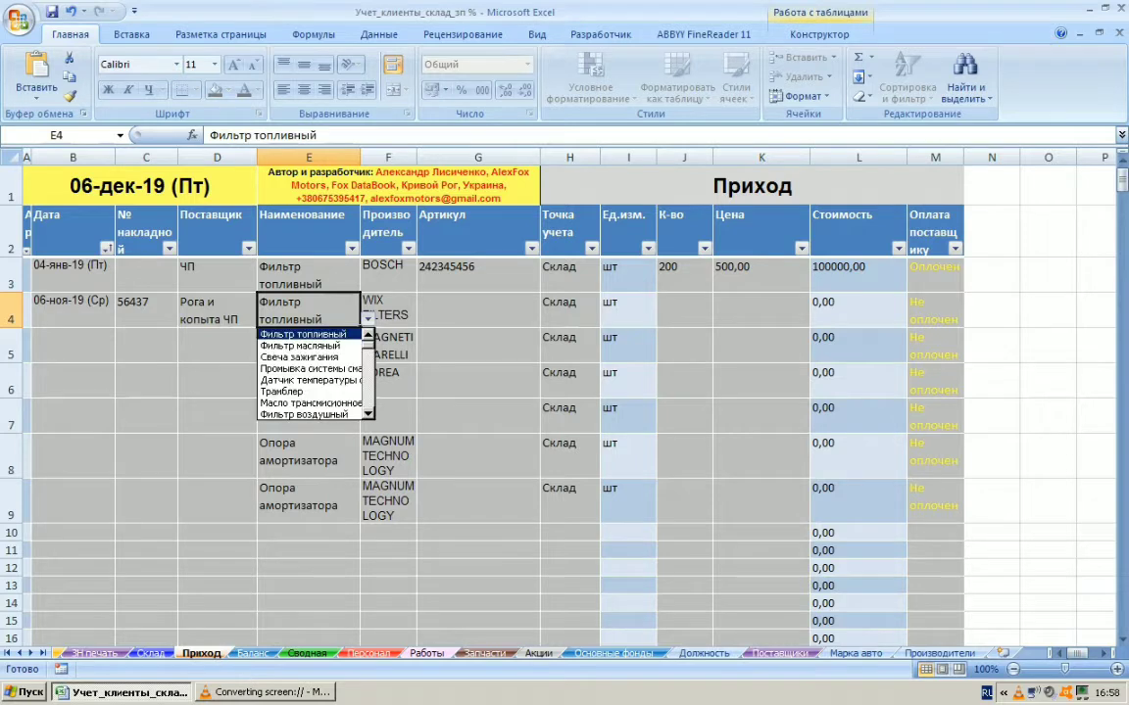
{"action": "scroll", "coordinate": [311, 375], "scroll_direction": "down", "scroll_amount": 8}
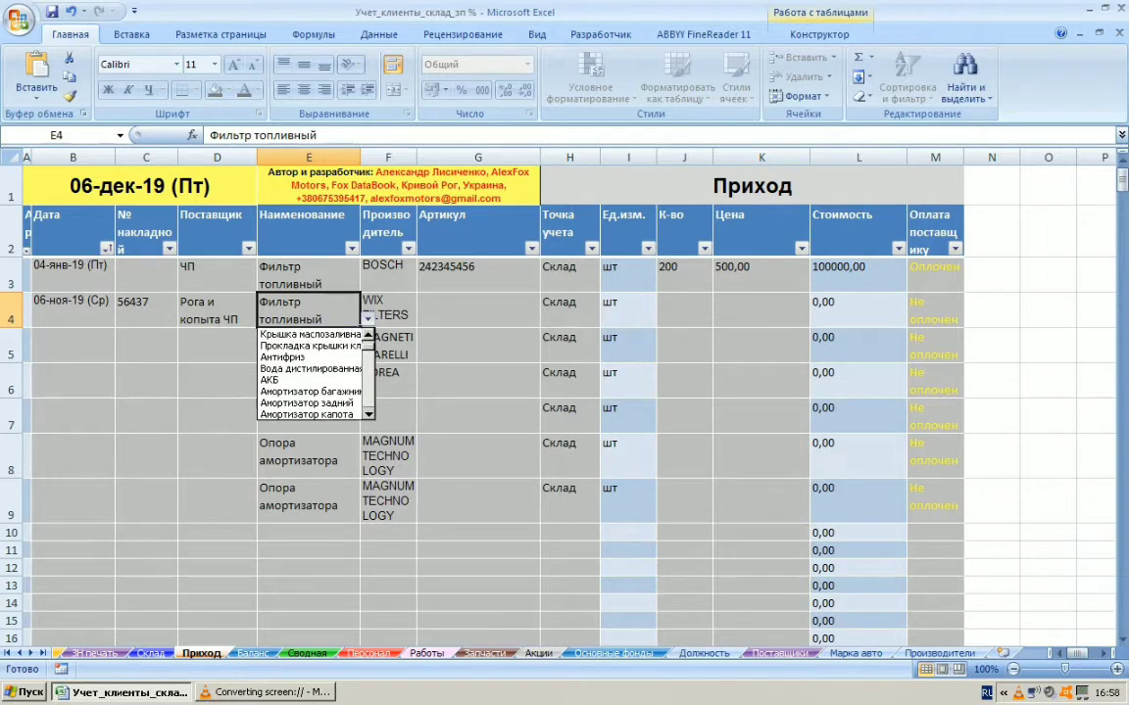
{"action": "scroll", "coordinate": [312, 374], "scroll_direction": "down", "scroll_amount": 9}
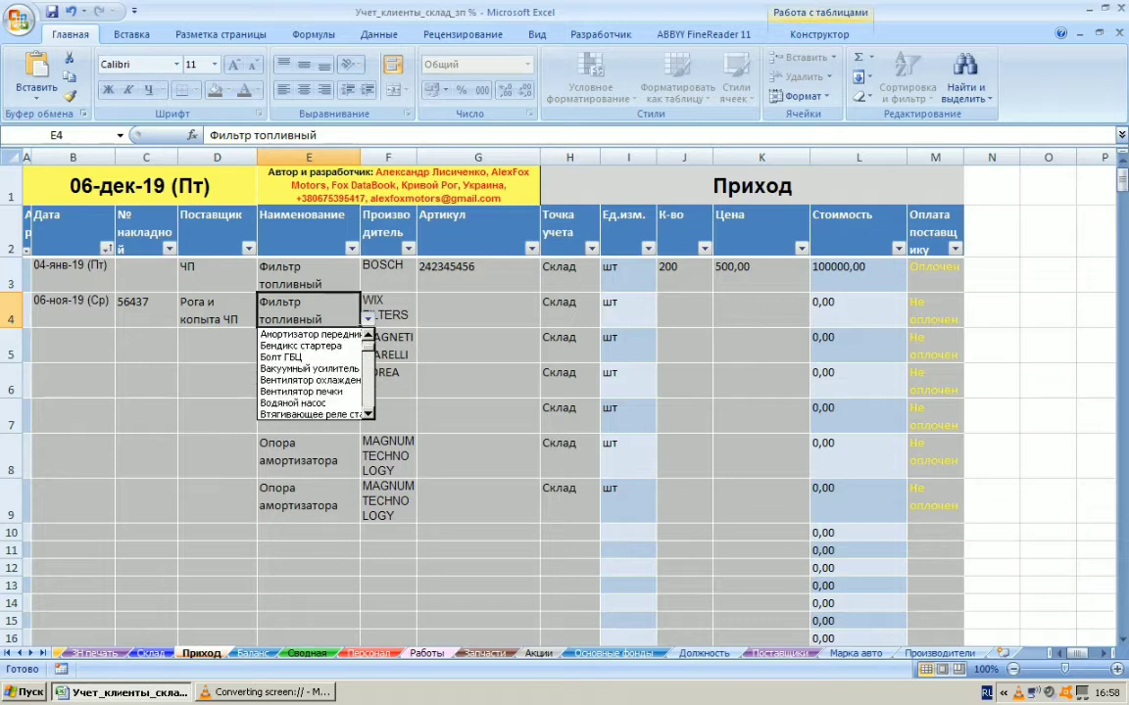
{"action": "scroll", "coordinate": [311, 374], "scroll_direction": "down", "scroll_amount": 7}
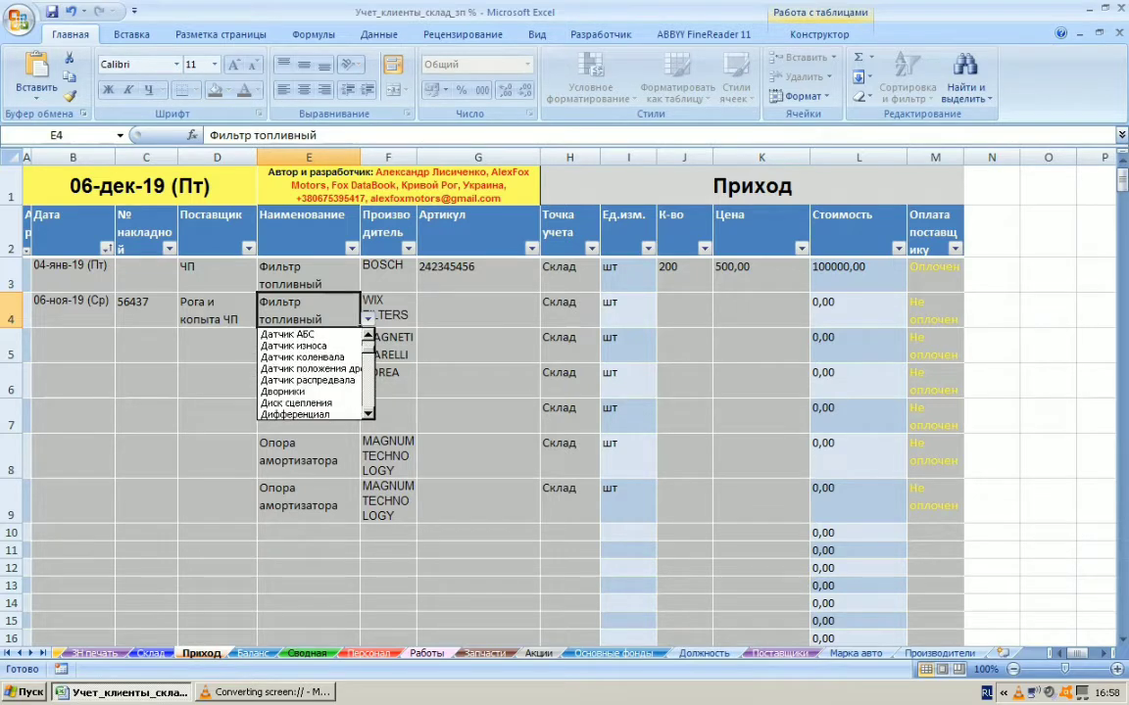
{"action": "scroll", "coordinate": [312, 374], "scroll_direction": "down", "scroll_amount": 1}
{"action": "scroll", "coordinate": [311, 375], "scroll_direction": "down", "scroll_amount": 7}
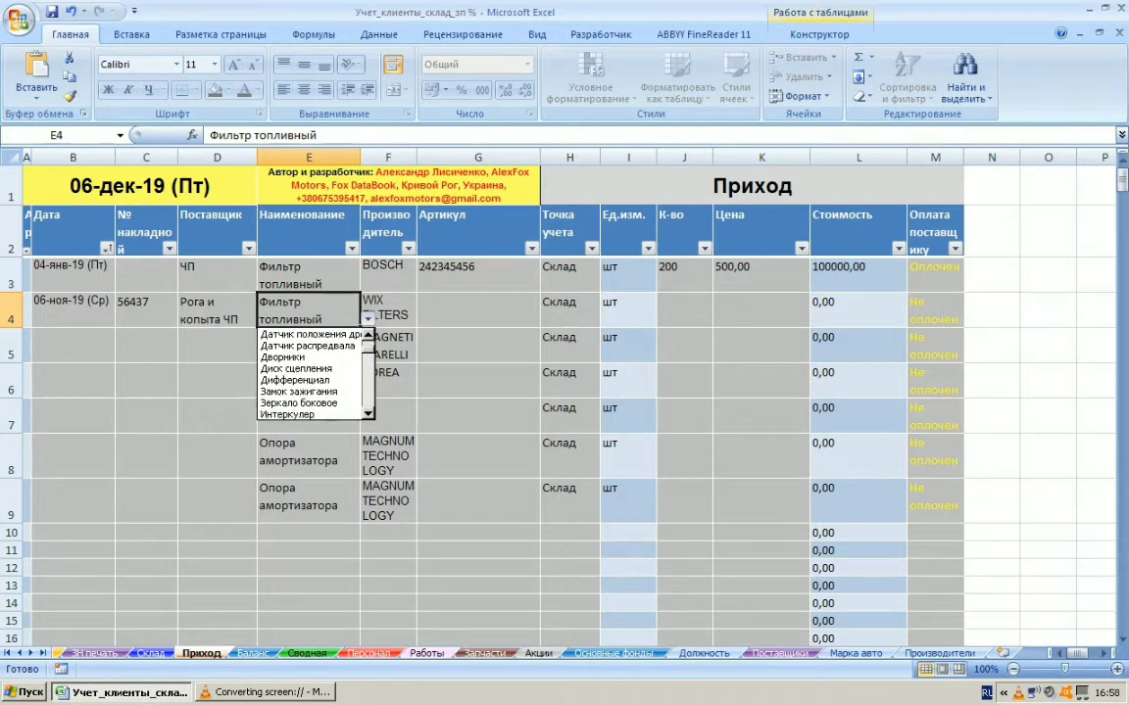
{"action": "scroll", "coordinate": [312, 374], "scroll_direction": "down", "scroll_amount": 7}
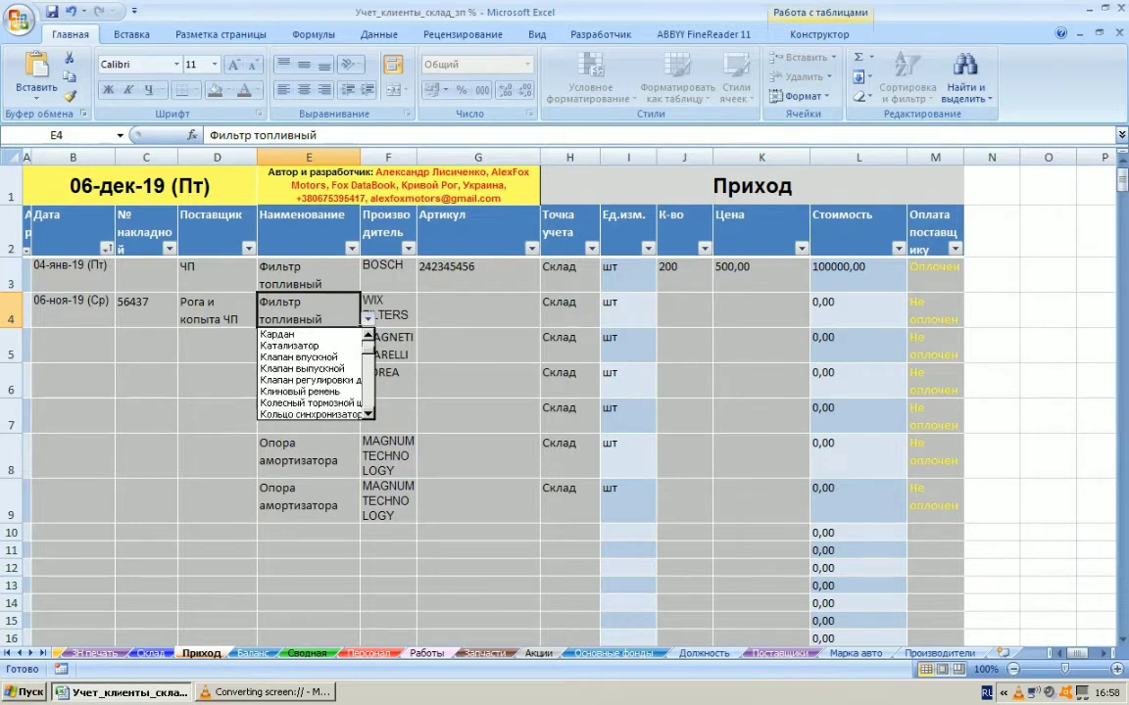
{"action": "scroll", "coordinate": [312, 374], "scroll_direction": "down", "scroll_amount": 10}
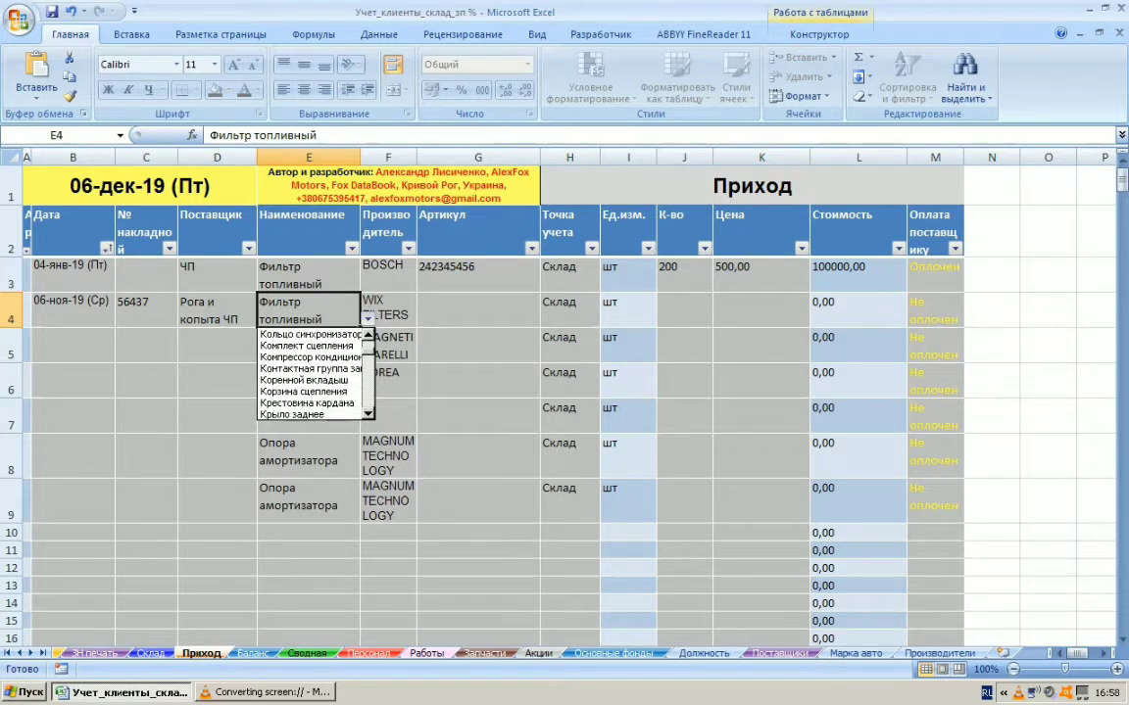
{"action": "scroll", "coordinate": [312, 374], "scroll_direction": "down", "scroll_amount": 5}
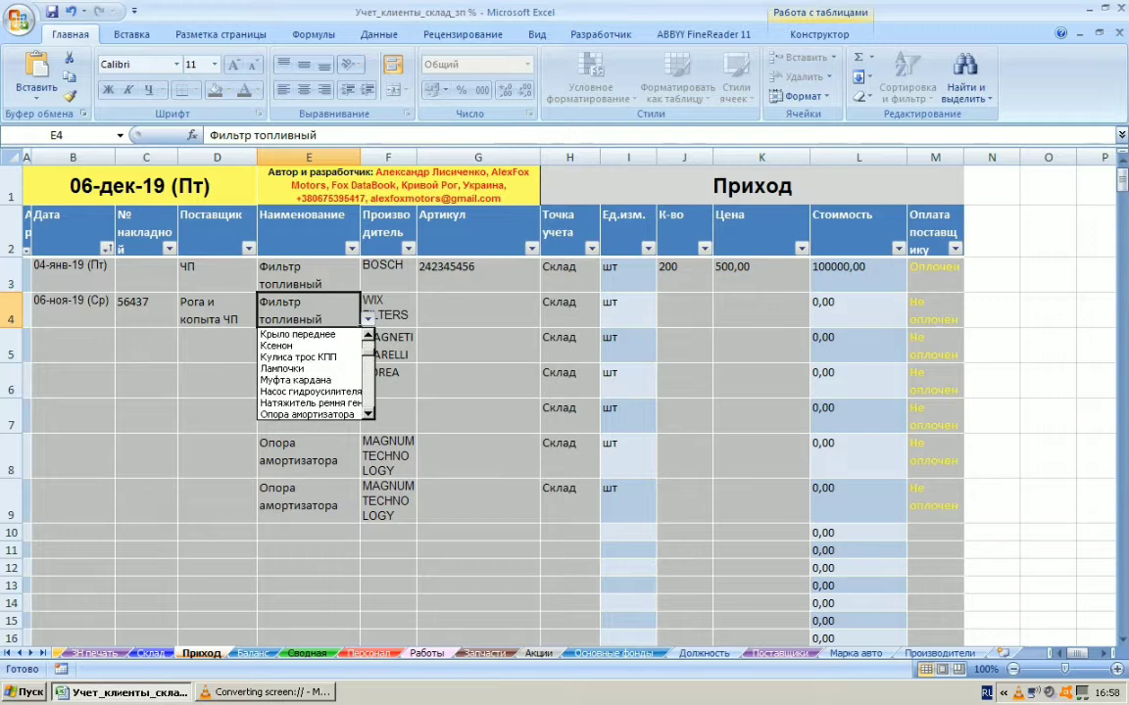
{"action": "key", "text": "Down"}
{"action": "key", "text": "Down"}
{"action": "key", "text": "Down"}
{"action": "key", "text": "Down"}
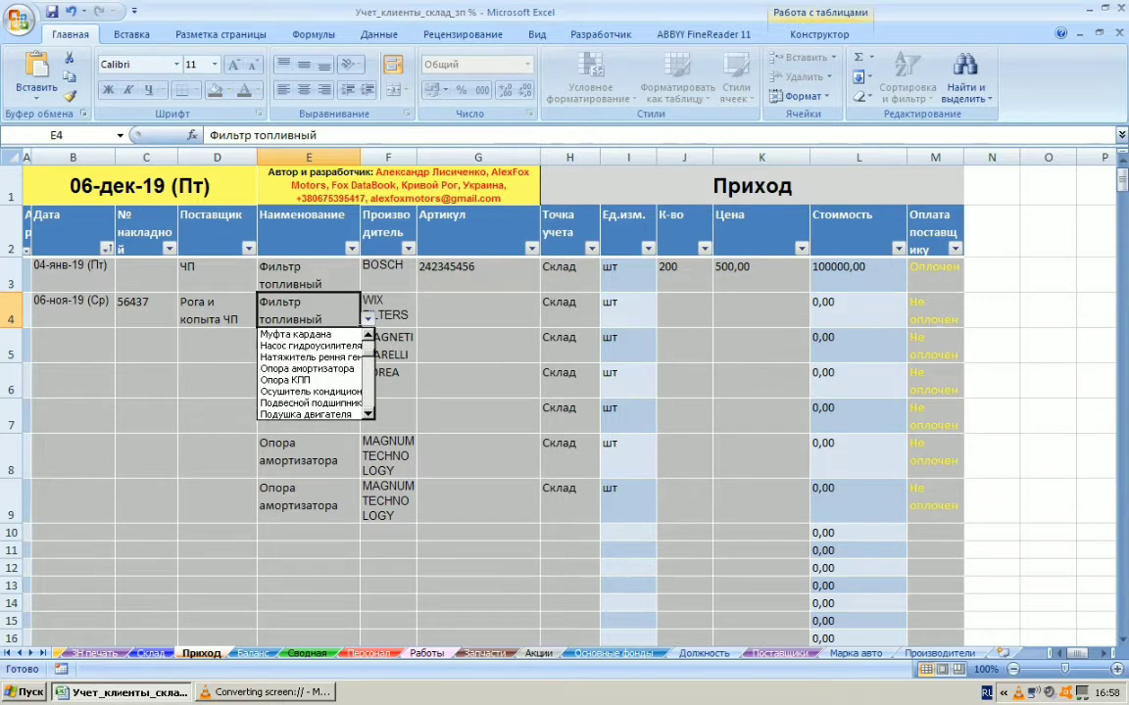
{"action": "key", "text": "Return"}
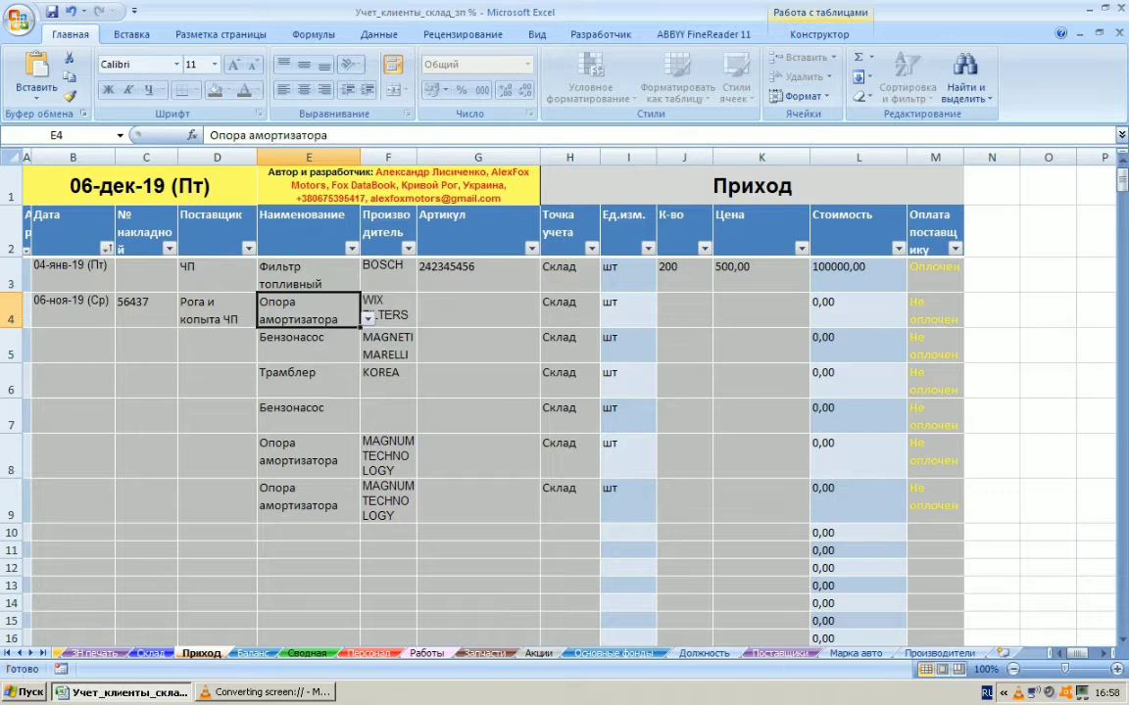
Set the manufacturer in row 4 of the Приход sheet to KOREA.
{"action": "left_click", "coordinate": [388, 309]}
{"action": "key", "text": "alt+Down"}
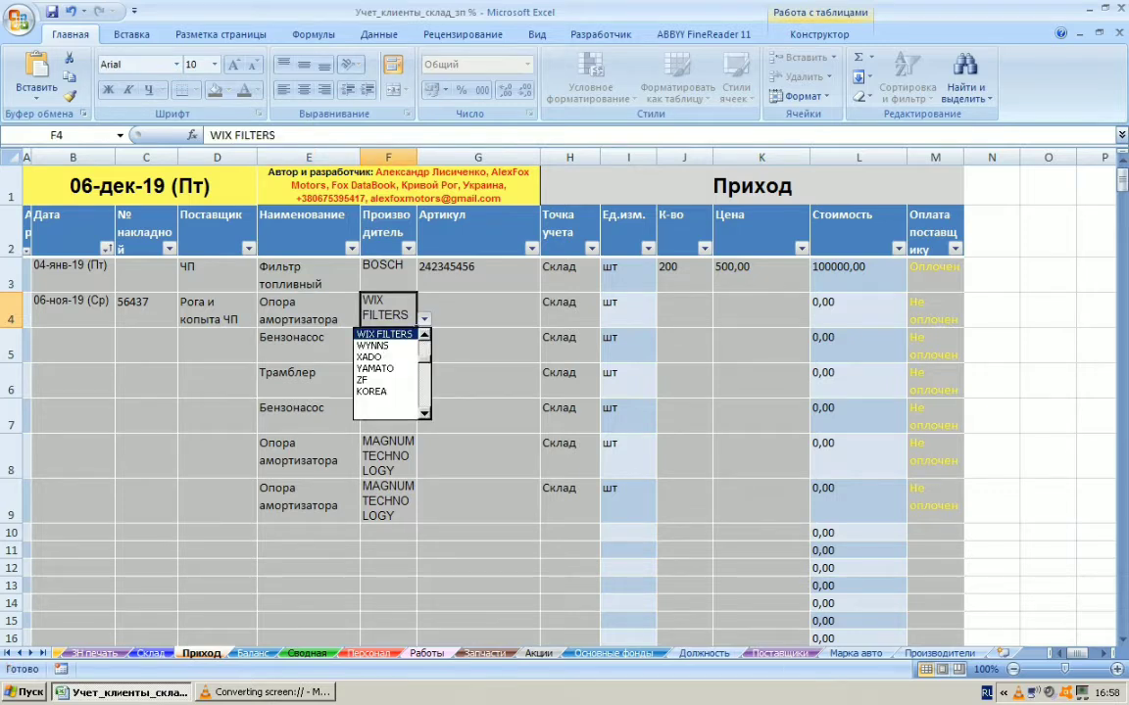
{"action": "key", "text": "Down"}
{"action": "key", "text": "Down"}
{"action": "key", "text": "Down"}
{"action": "key", "text": "Down"}
{"action": "key", "text": "Down"}
{"action": "key", "text": "Escape"}
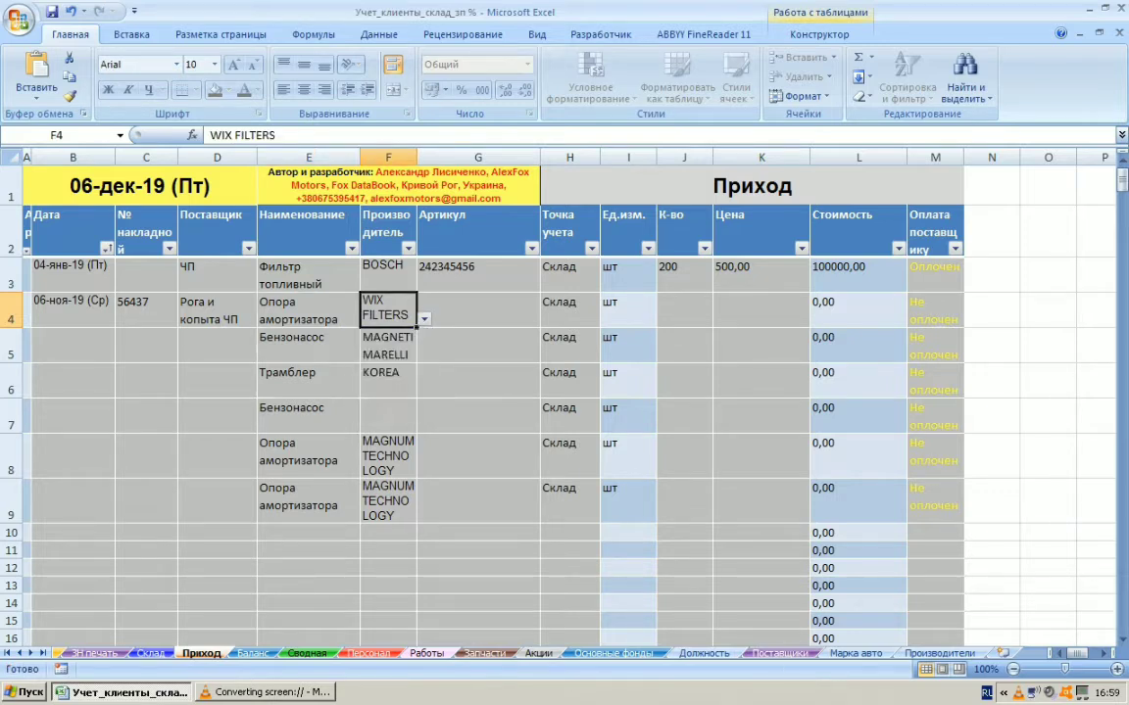
Enter 23769900RDS as the article number in row 4 of the Приход sheet.
{"action": "left_click", "coordinate": [478, 310]}
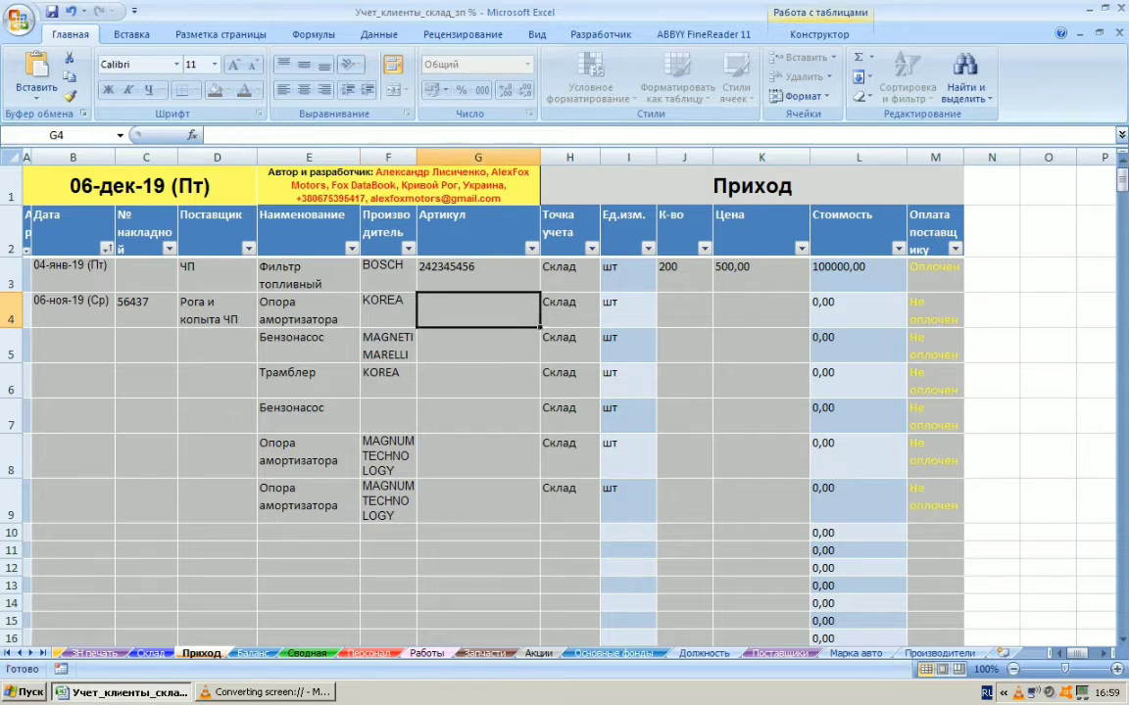
{"action": "type", "text": "23769900"}
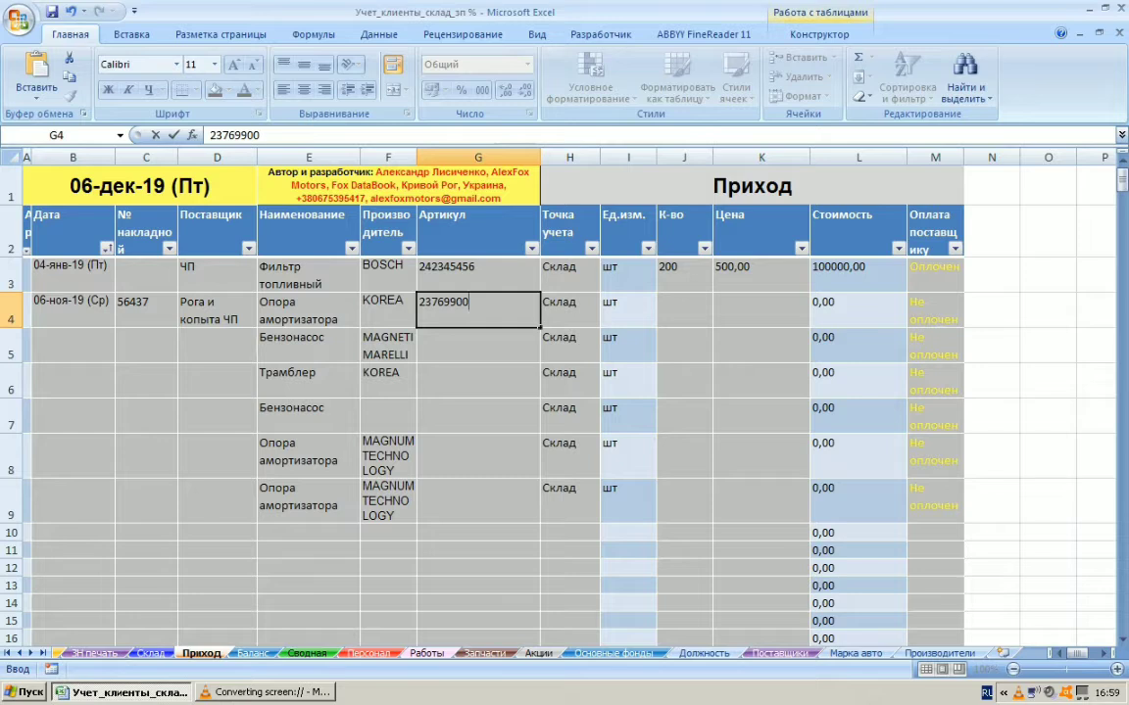
{"action": "key", "text": "alt+shift"}
{"action": "key", "text": "alt+shift"}
{"action": "type", "text": "RDS"}
Enter a quantity of 20 and a price of 250 for the item in row 4.
{"action": "left_click", "coordinate": [683, 310]}
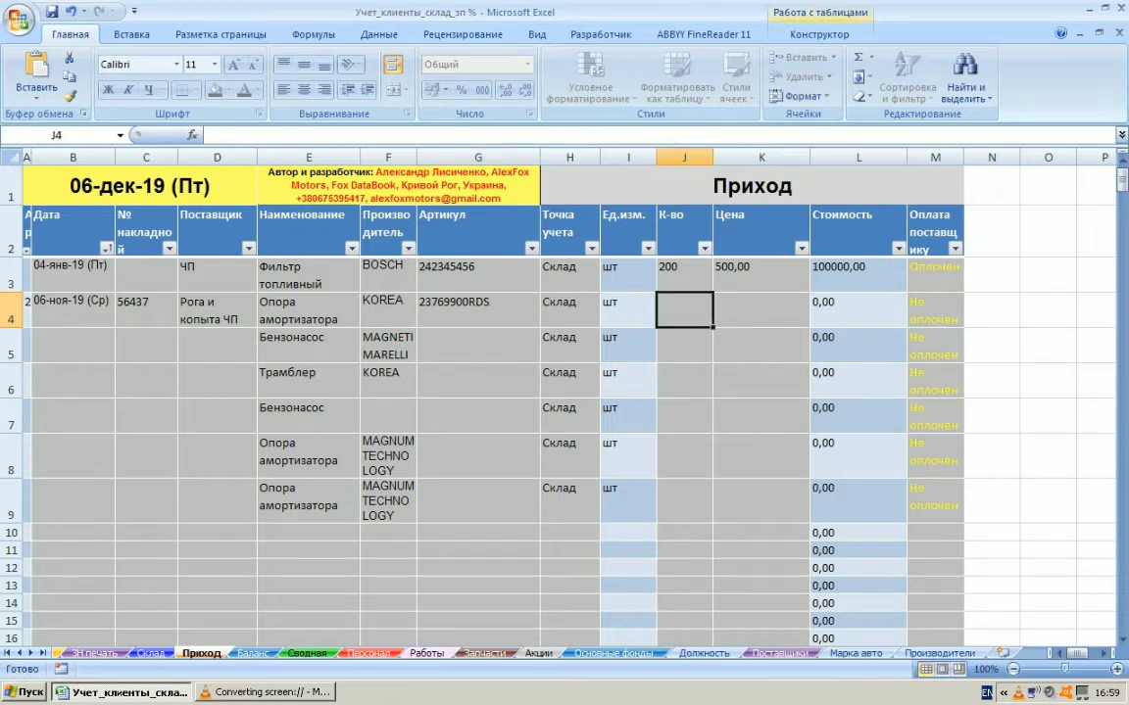
{"action": "type", "text": "20"}
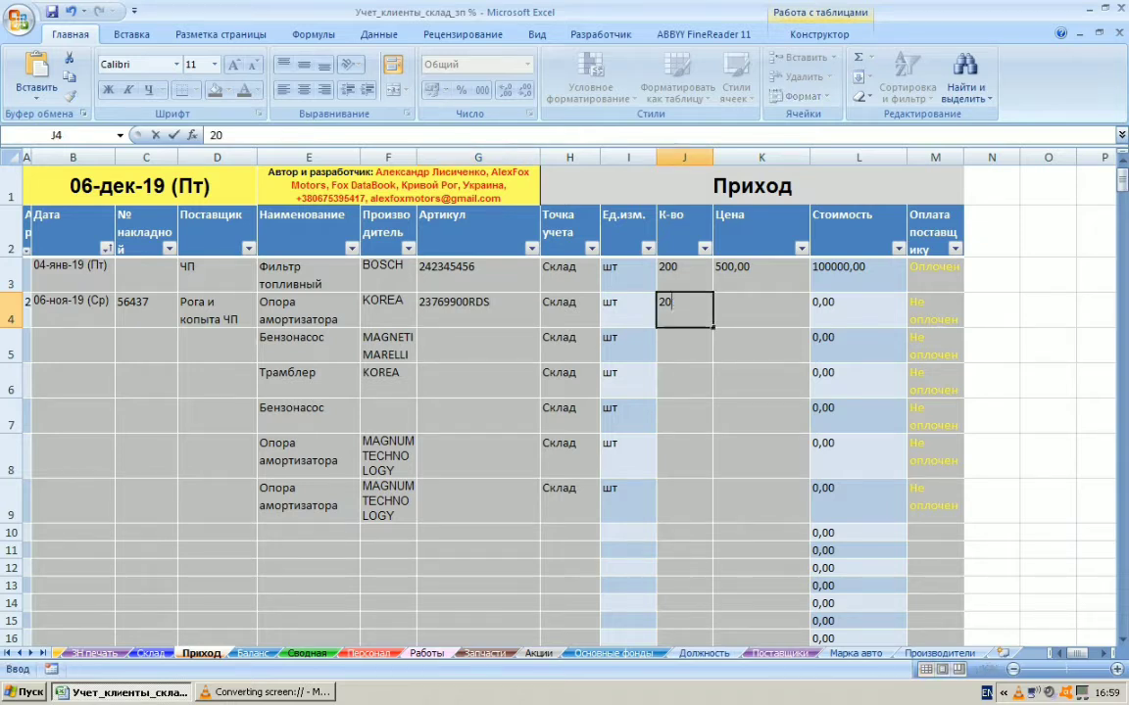
{"action": "key", "text": "Tab"}
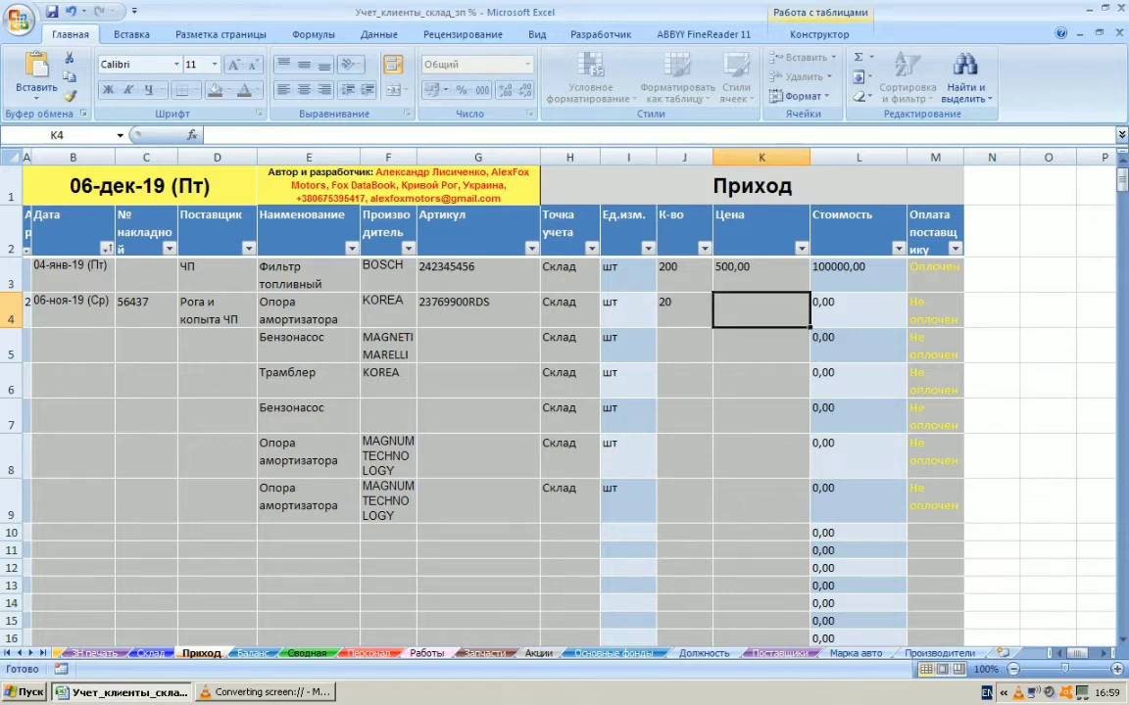
{"action": "type", "text": "250"}
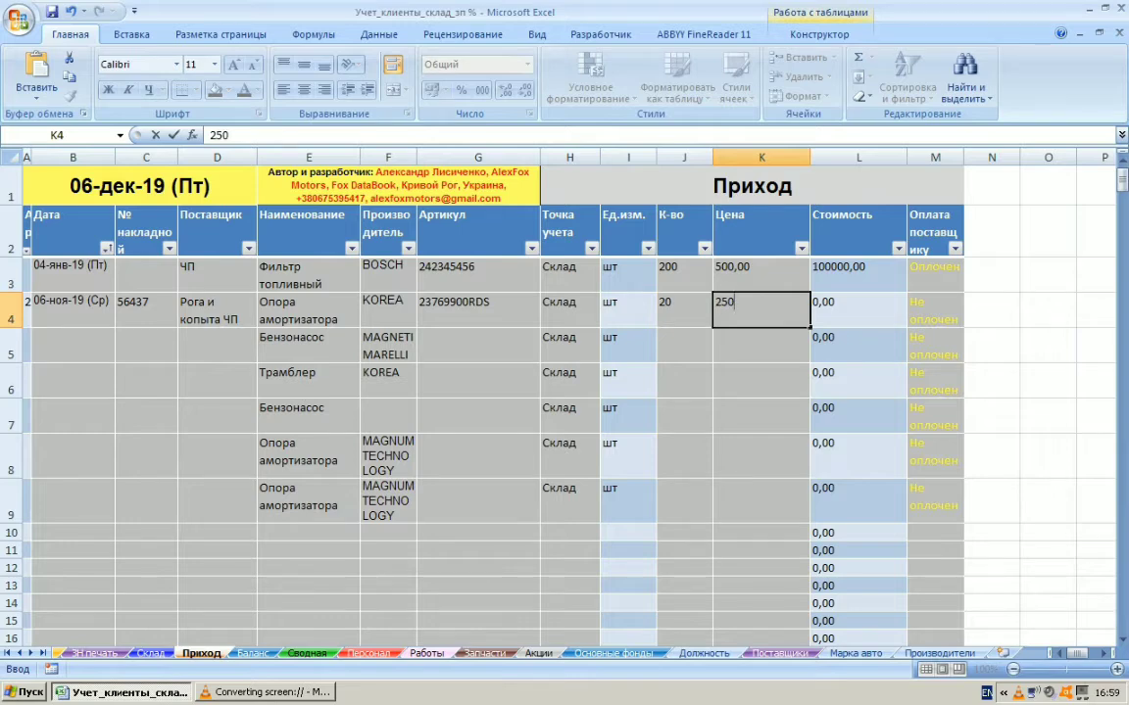
{"action": "key", "text": "Return"}
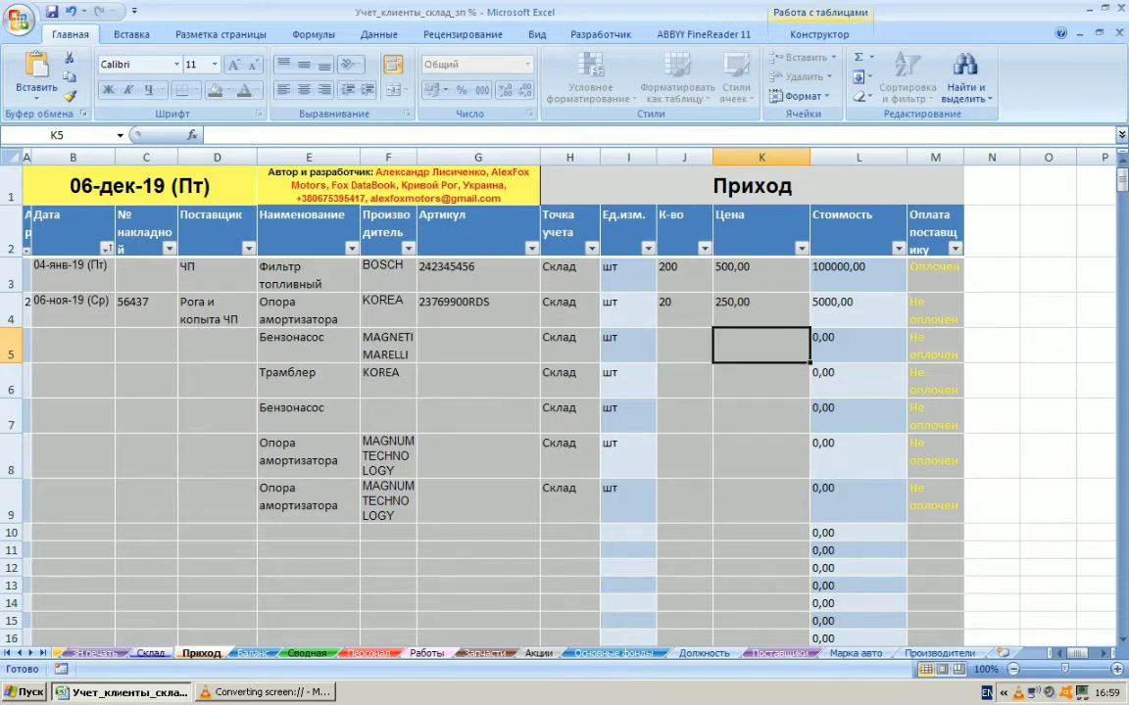
On the Склад sheet, set the item name in the first empty row, row 7, to "Опора амортизатора".
{"action": "left_click", "coordinate": [12, 310]}
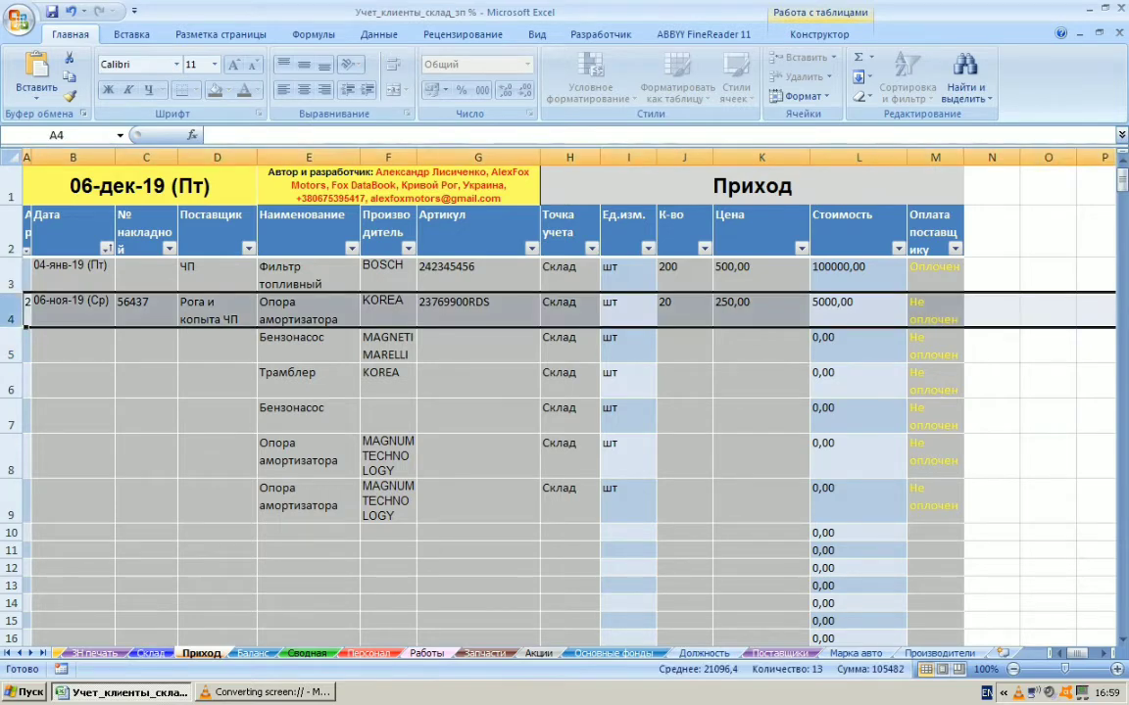
{"action": "key", "text": "ctrl+Page_Up"}
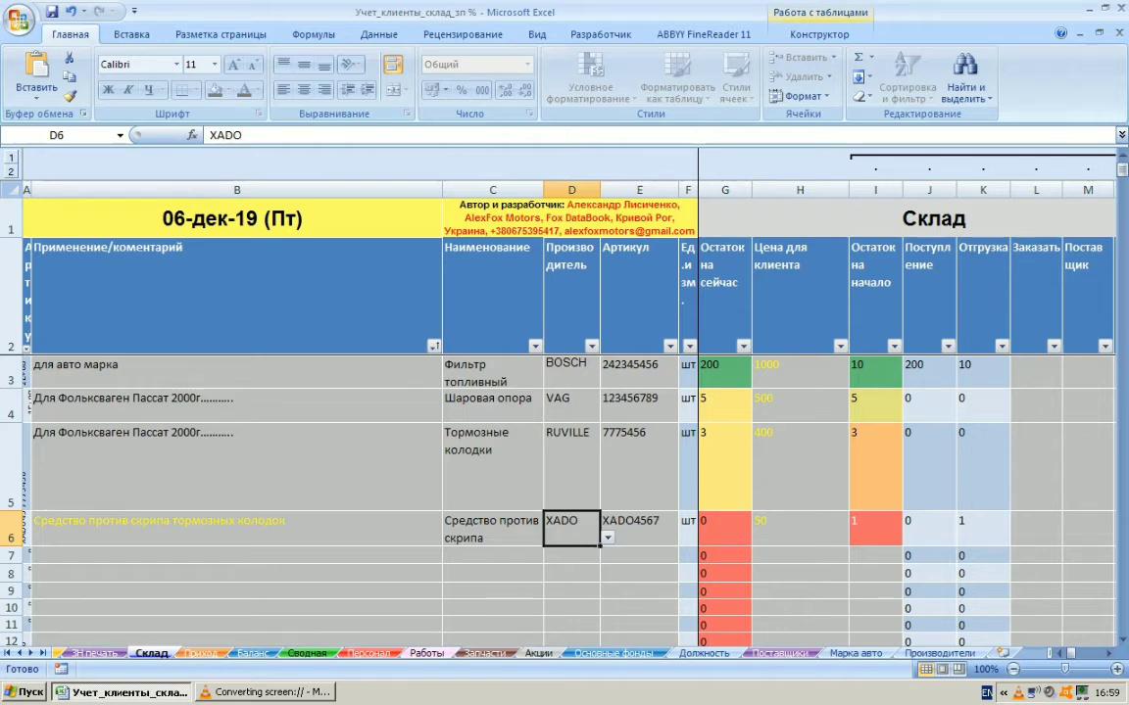
{"action": "left_click", "coordinate": [492, 555]}
{"action": "key", "text": "alt+Down"}
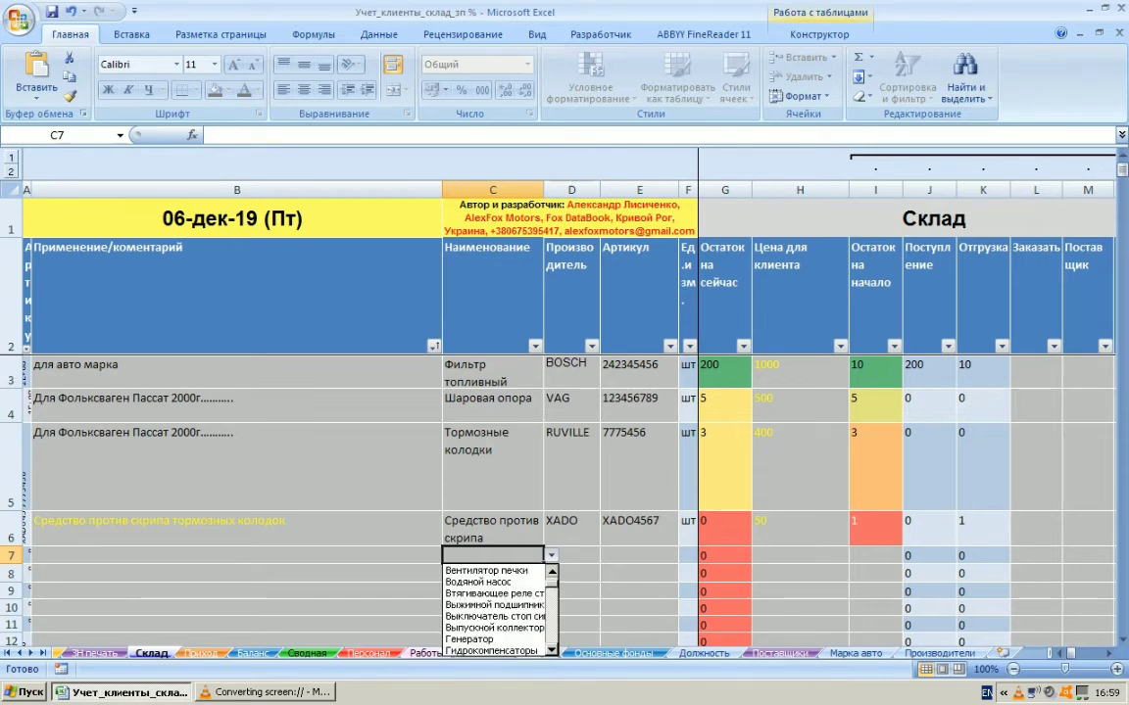
{"action": "scroll", "coordinate": [497, 609], "scroll_direction": "up", "scroll_amount": 1}
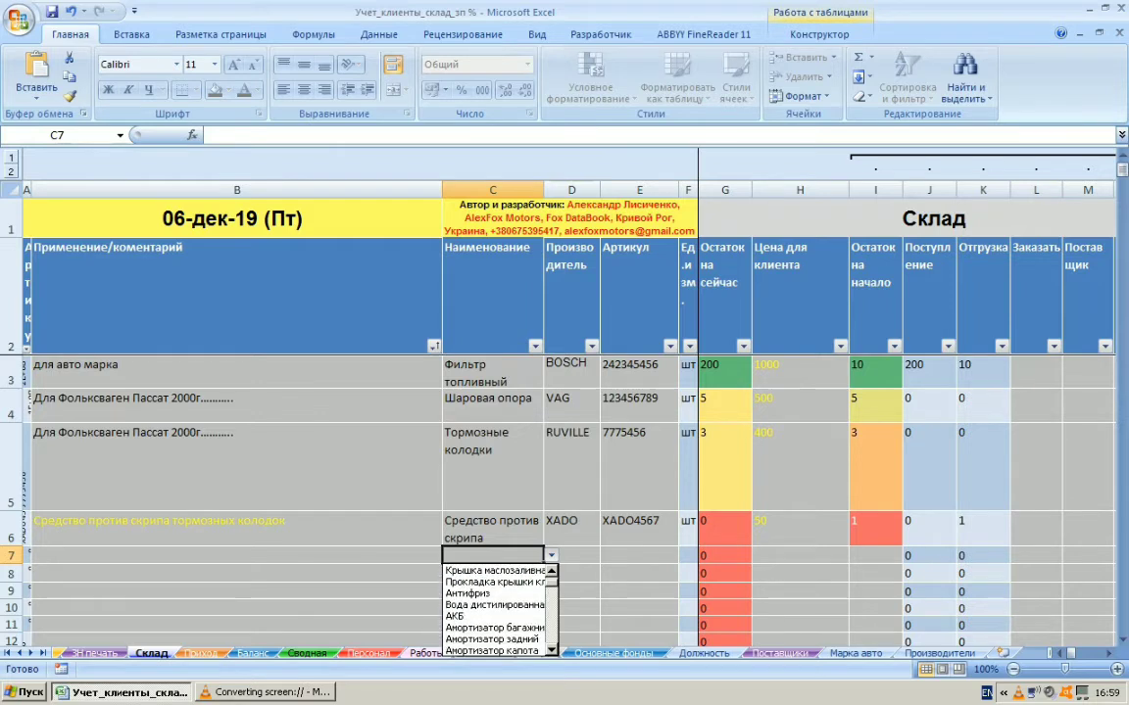
{"action": "scroll", "coordinate": [497, 609], "scroll_direction": "down", "scroll_amount": 2}
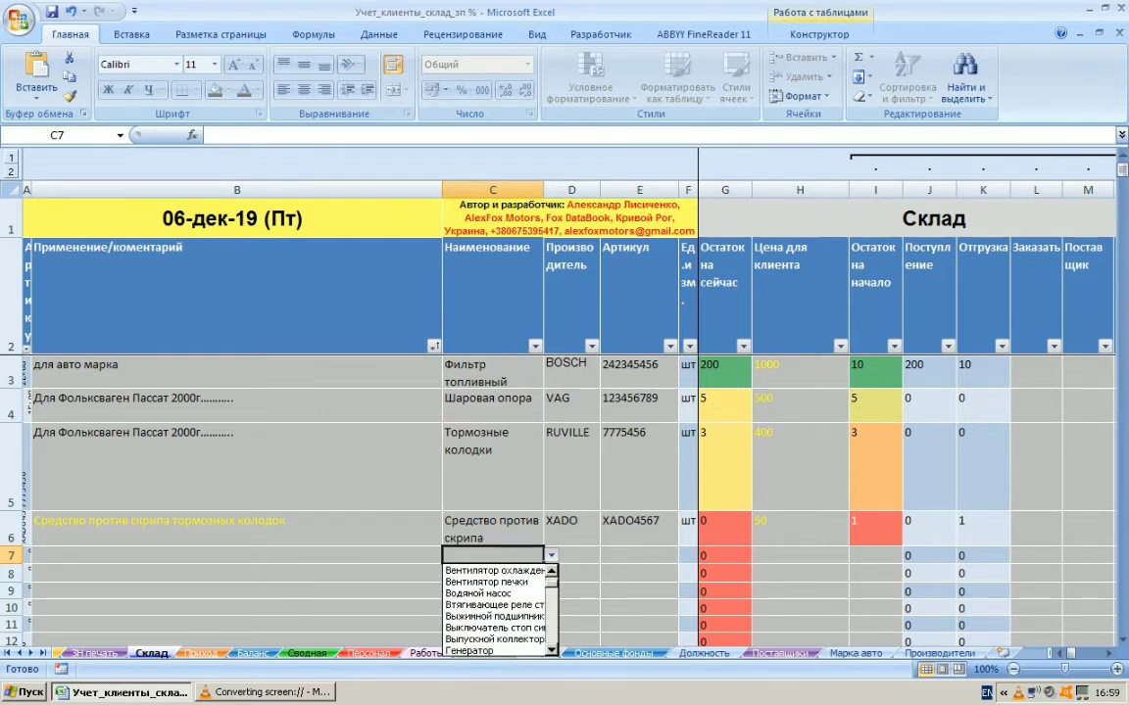
{"action": "scroll", "coordinate": [498, 609], "scroll_direction": "down", "scroll_amount": 1}
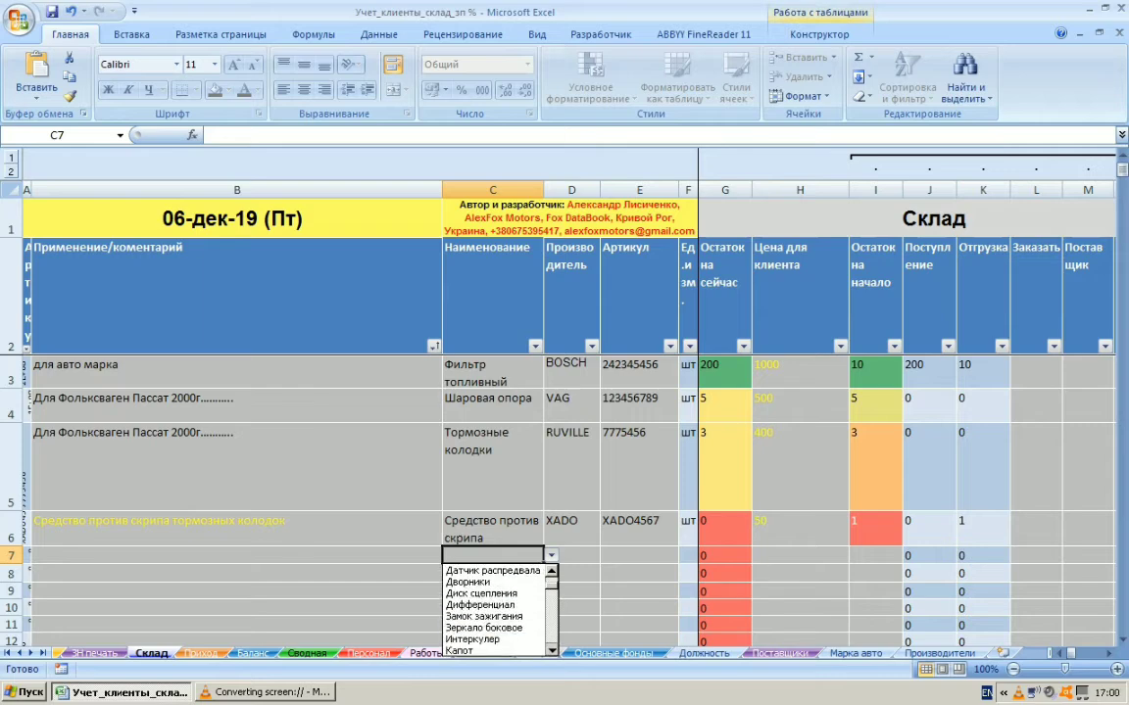
{"action": "scroll", "coordinate": [498, 610], "scroll_direction": "down", "scroll_amount": 6}
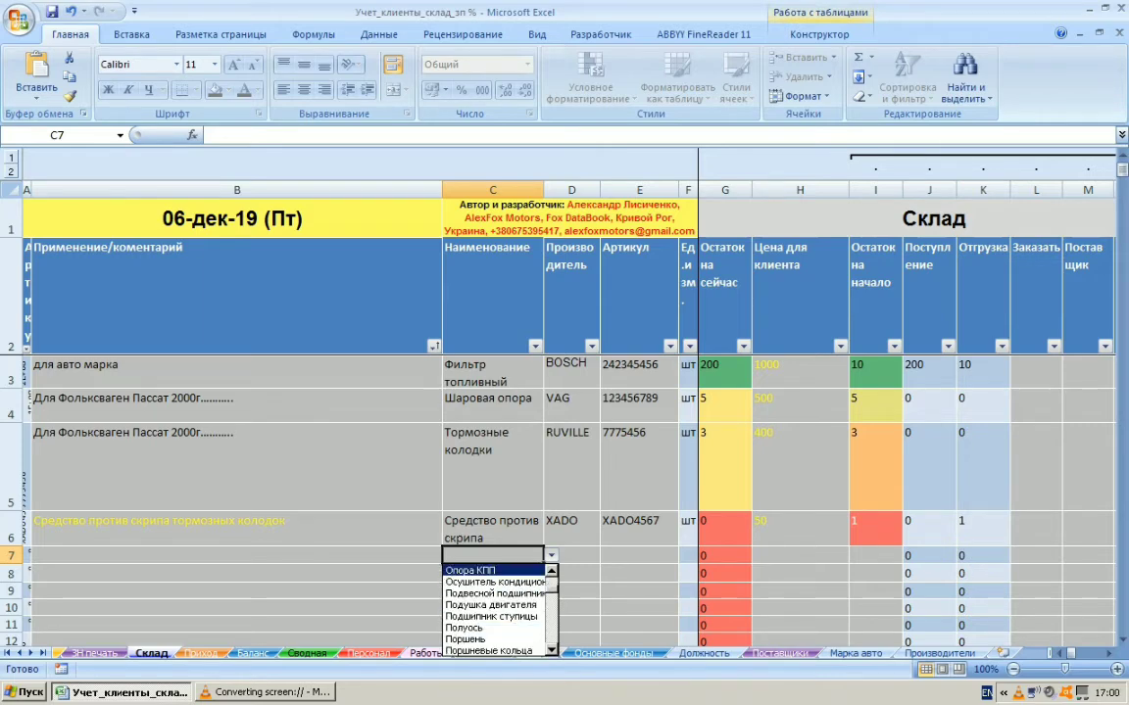
{"action": "left_click", "coordinate": [551, 571]}
{"action": "left_click", "coordinate": [552, 571]}
{"action": "left_click", "coordinate": [499, 582]}
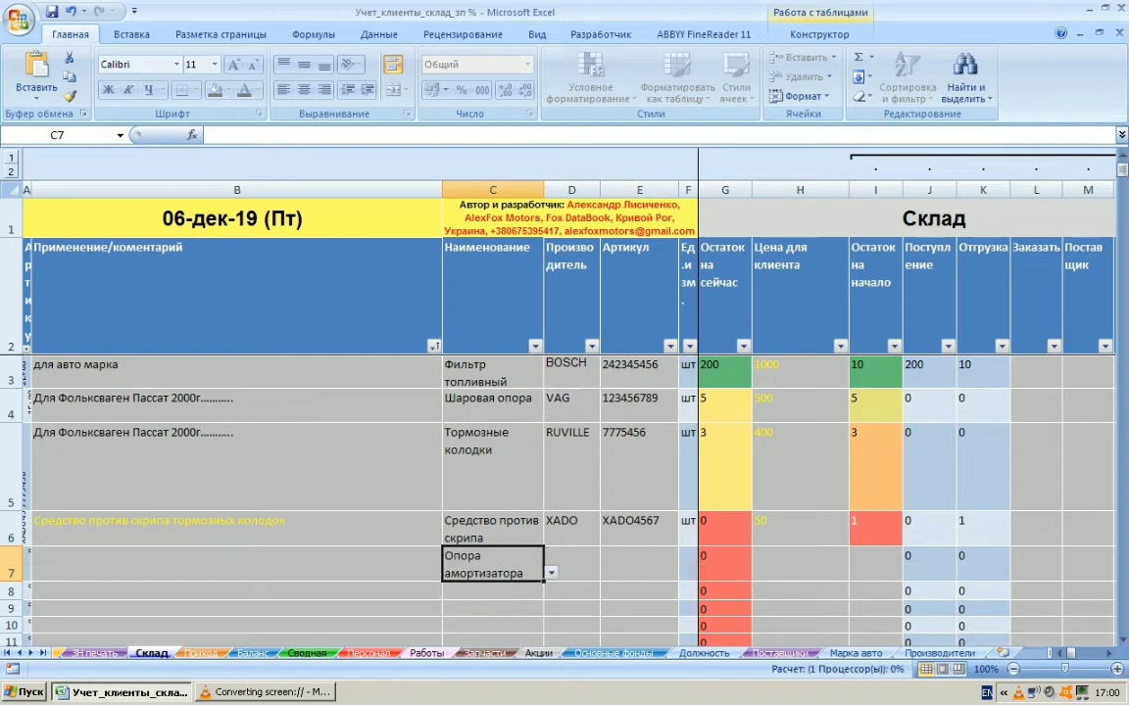
Set the manufacturer in row 7 of the Склад sheet to KOREA.
{"action": "left_click", "coordinate": [571, 564]}
{"action": "left_click", "coordinate": [608, 573]}
{"action": "left_click", "coordinate": [609, 589]}
{"action": "left_click", "coordinate": [609, 589]}
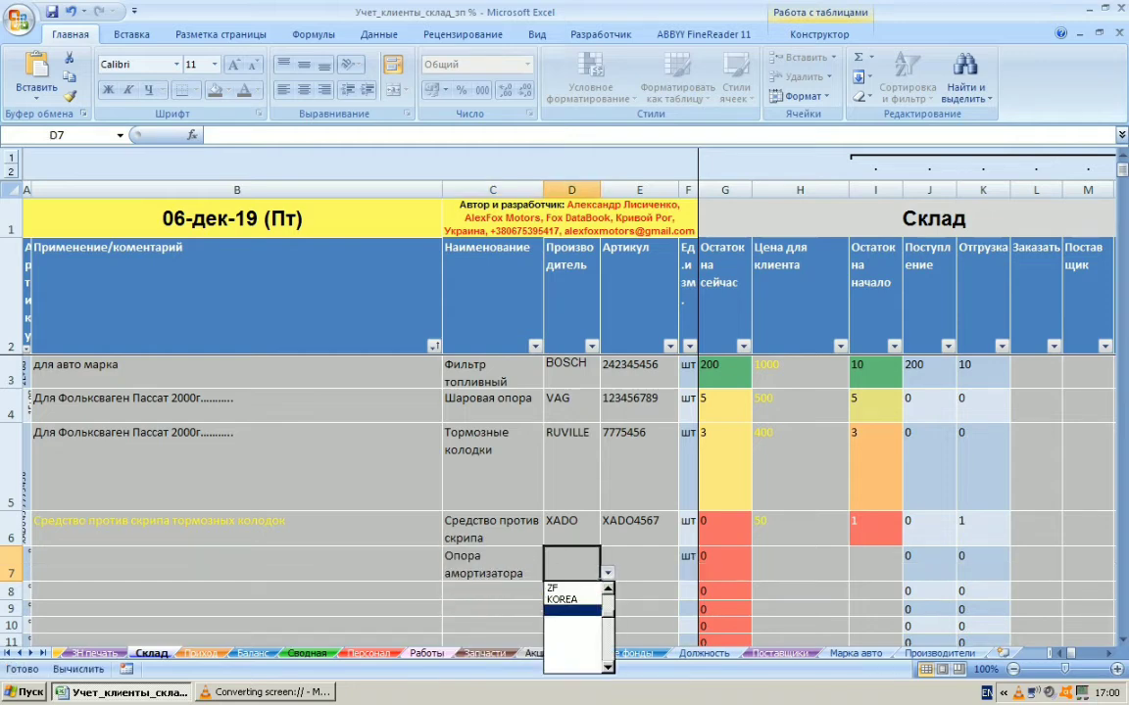
{"action": "left_click", "coordinate": [608, 589]}
{"action": "left_click", "coordinate": [563, 610]}
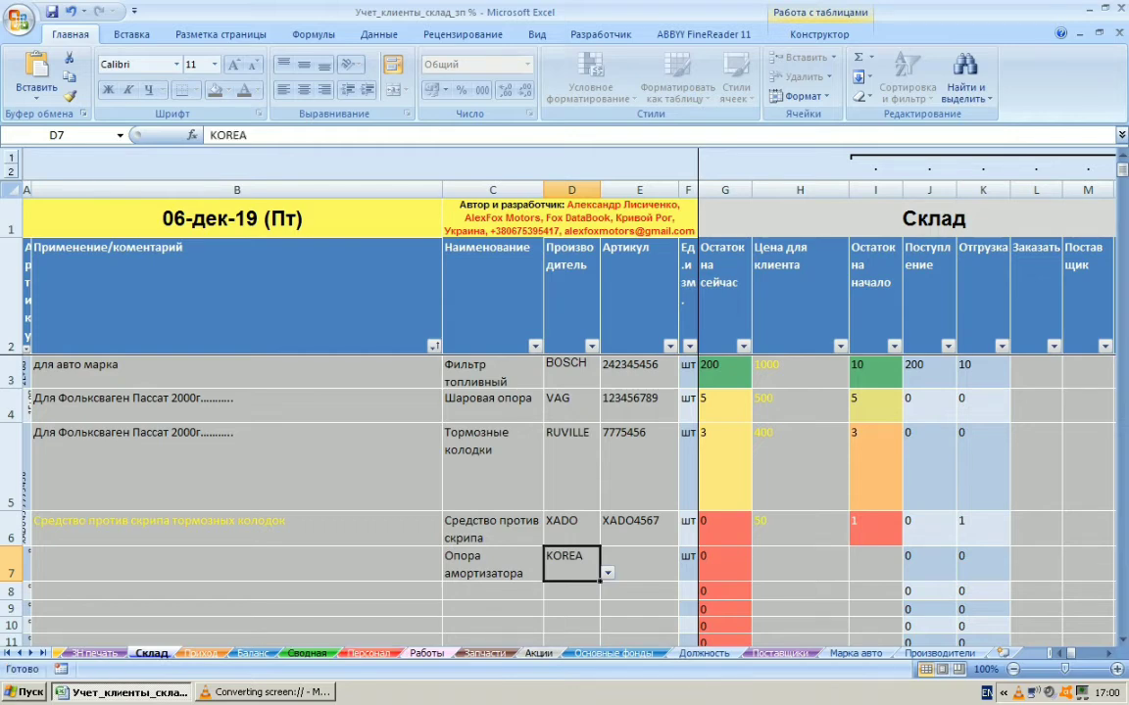
Copy the article number 23769900RDS from row 4 of the Приход sheet.
{"action": "key", "text": "ctrl+Page_Down"}
{"action": "left_click", "coordinate": [465, 309]}
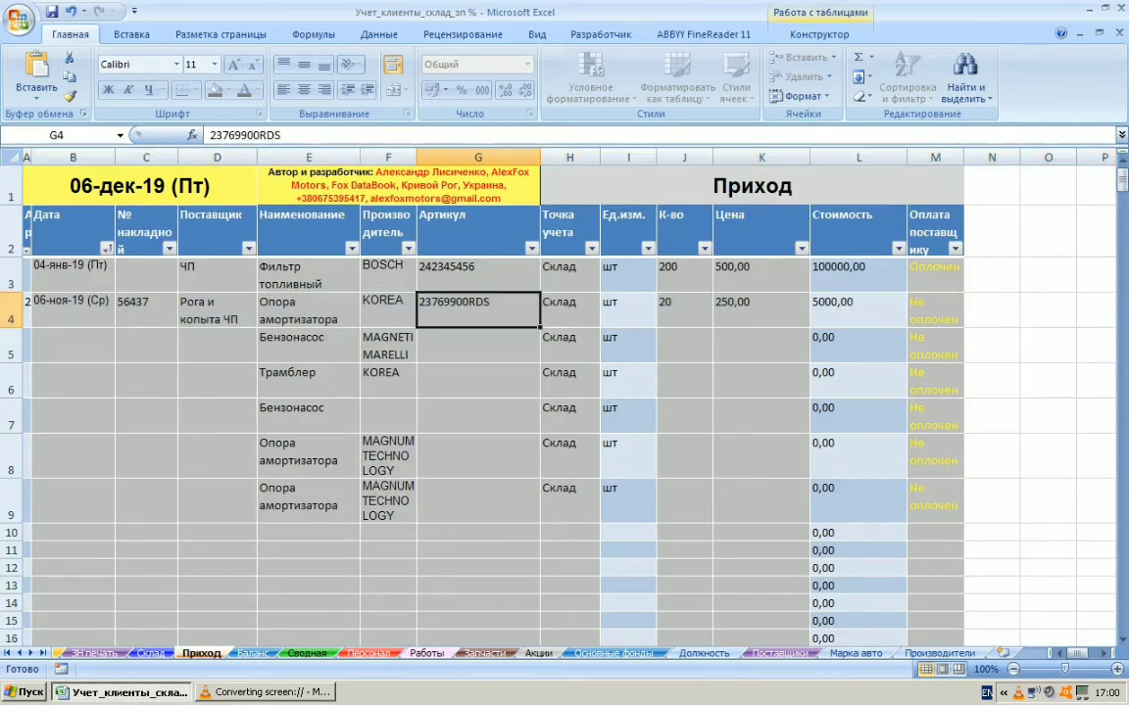
{"action": "right_click", "coordinate": [464, 313]}
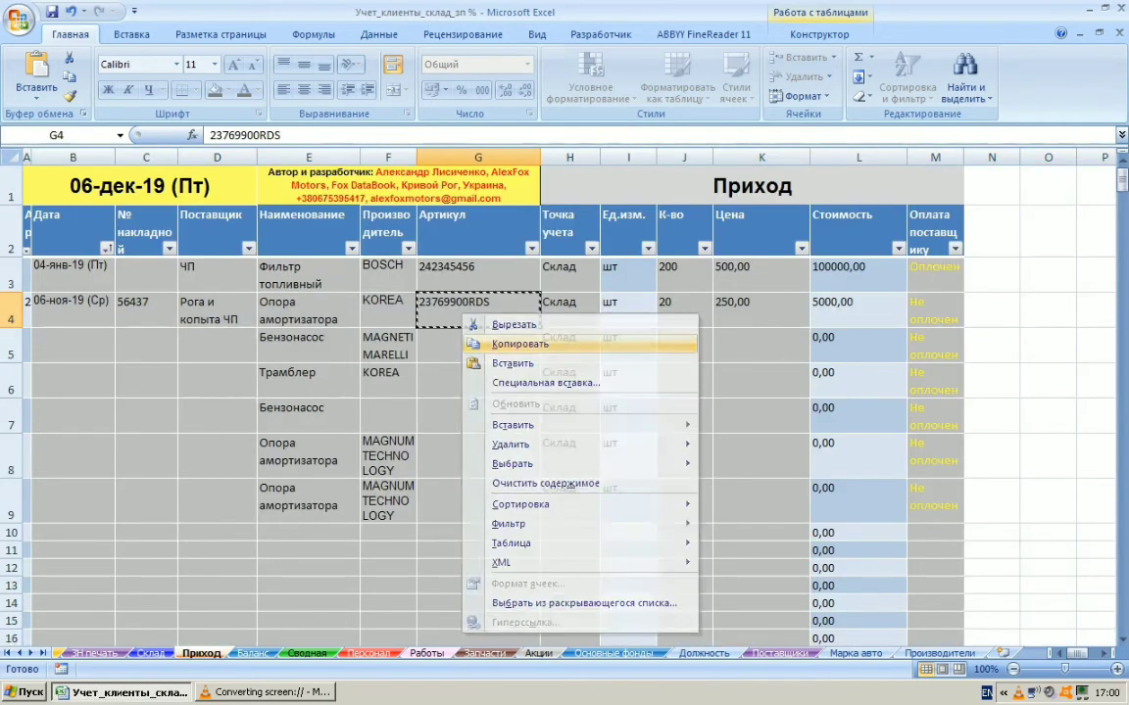
{"action": "left_click", "coordinate": [519, 344]}
Paste the copied article number 23769900RDS into the Артикул cell of row 7 on the Склад sheet.
{"action": "key", "text": "ctrl+Page_Up"}
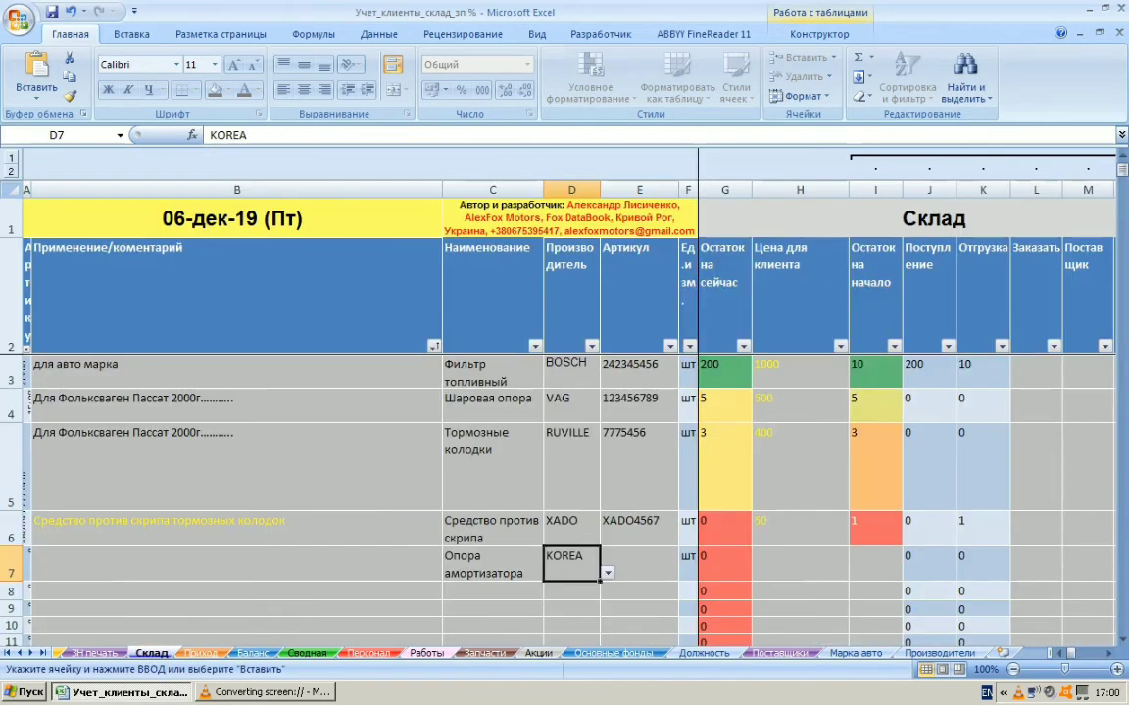
{"action": "right_click", "coordinate": [642, 565]}
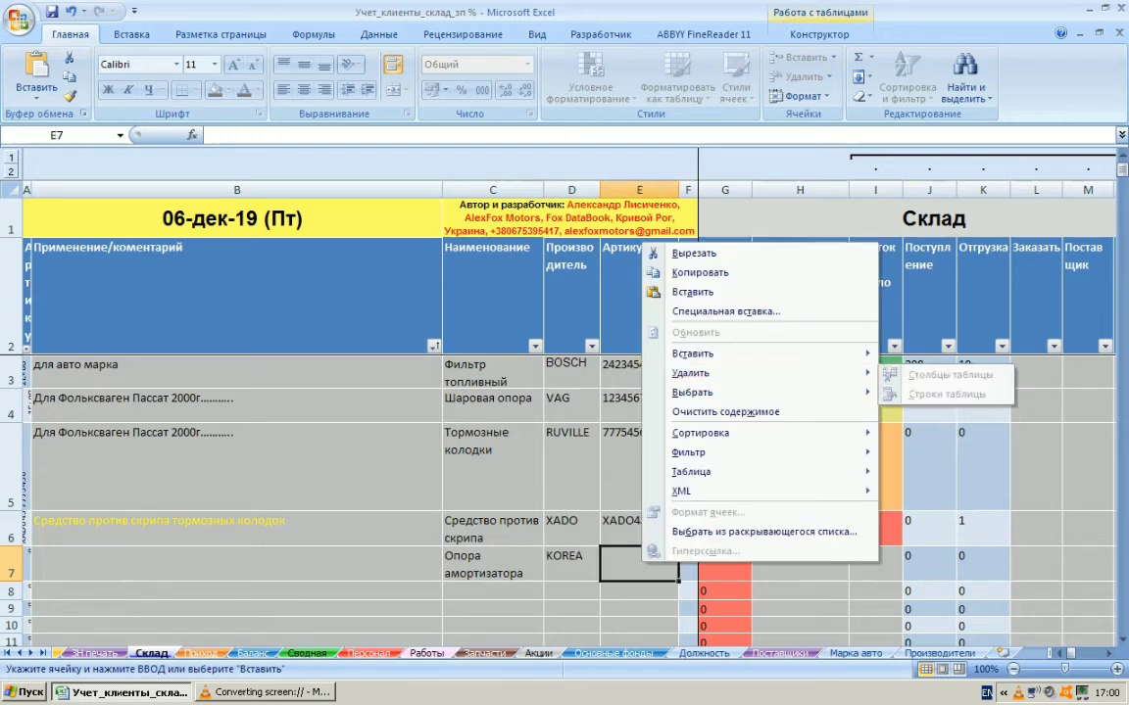
{"action": "left_click", "coordinate": [725, 312]}
{"action": "left_click", "coordinate": [11, 566]}
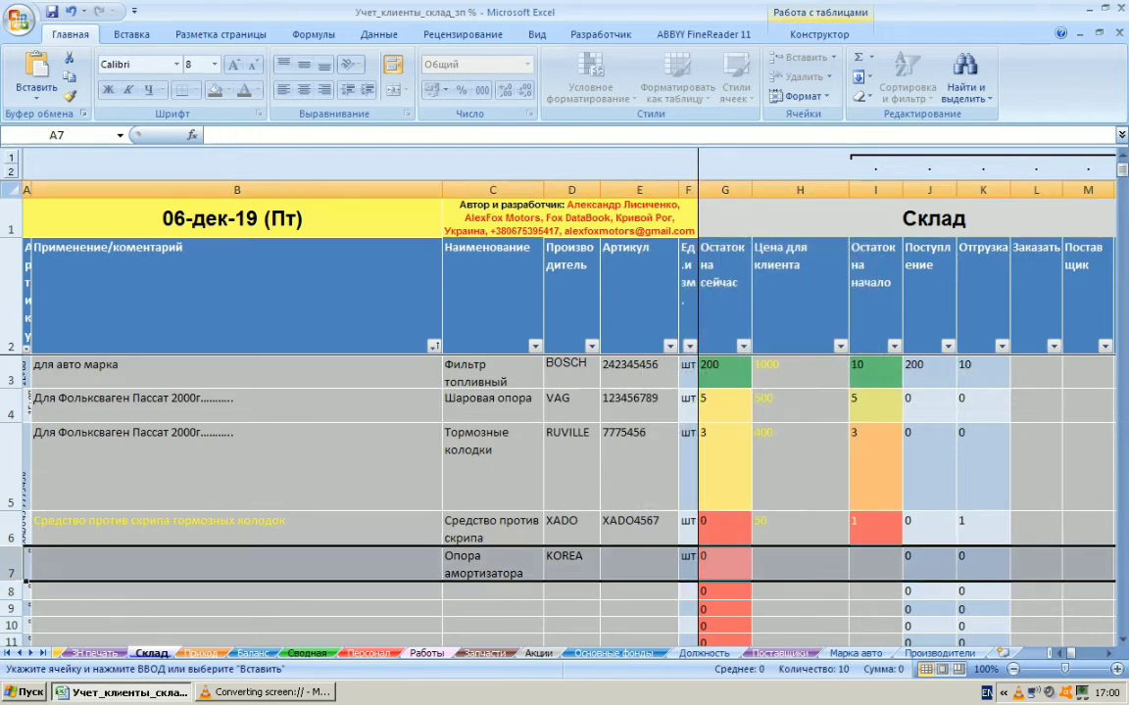
{"action": "left_click", "coordinate": [639, 565]}
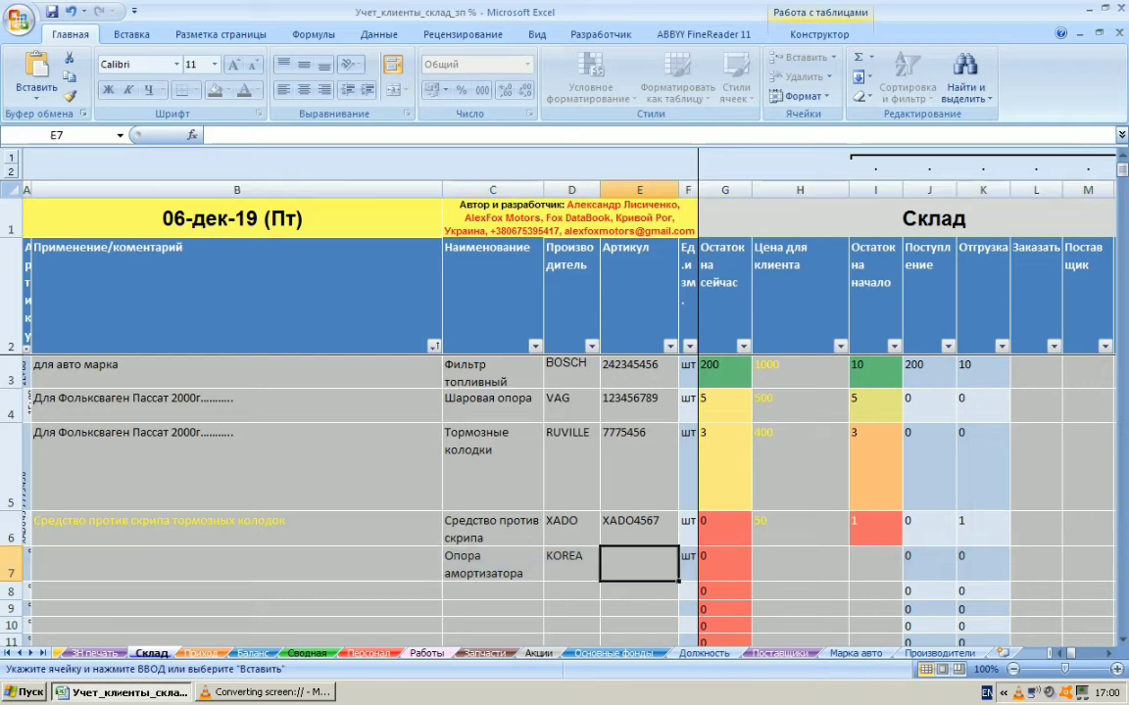
{"action": "right_click", "coordinate": [639, 564]}
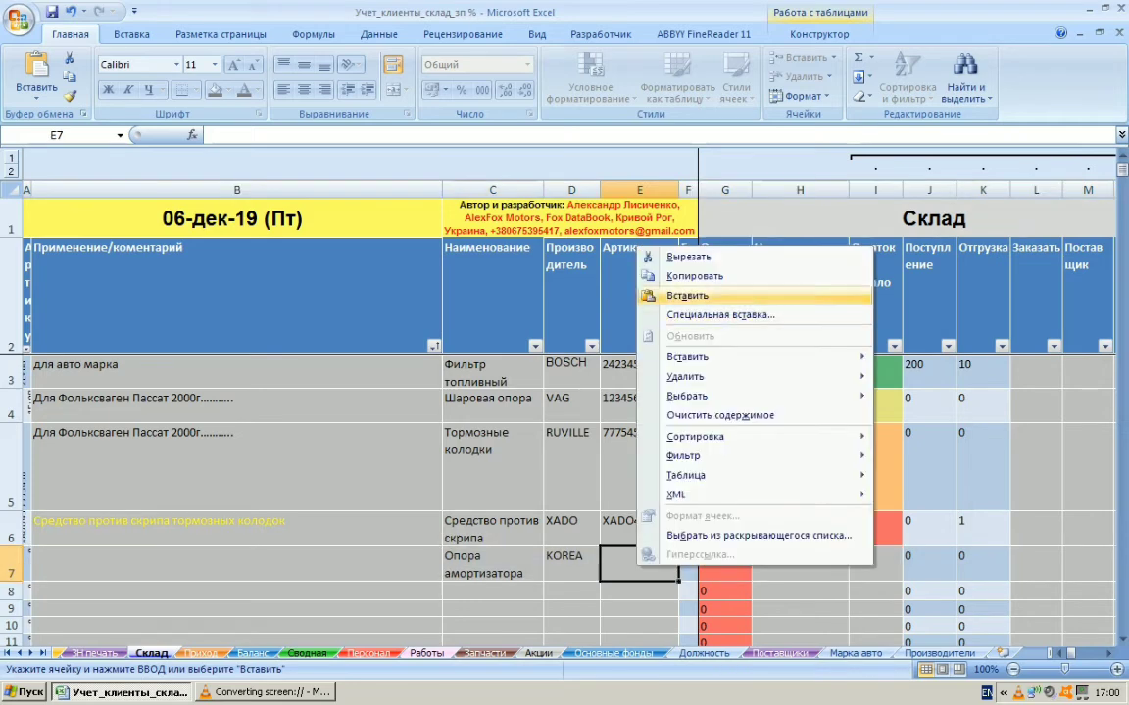
{"action": "left_click", "coordinate": [686, 295]}
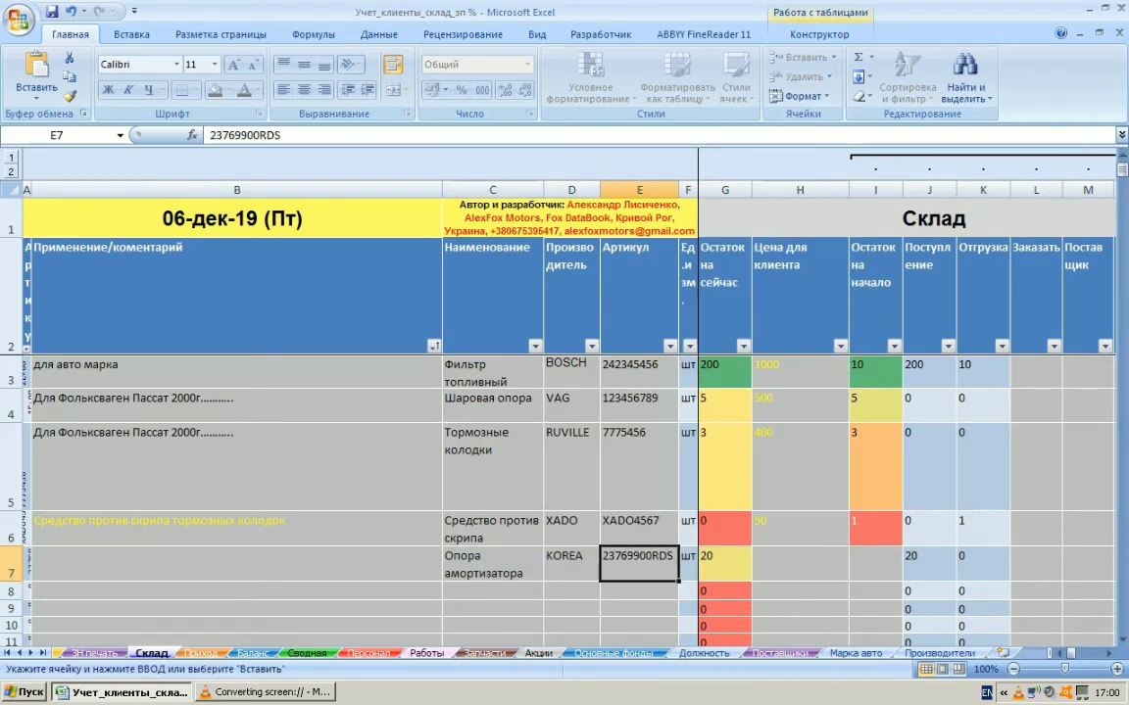
Copy the price 250 from row 4 of the Приход sheet into the Закупка опт cell of row 7 on the Склад sheet.
{"action": "left_click", "coordinate": [11, 566]}
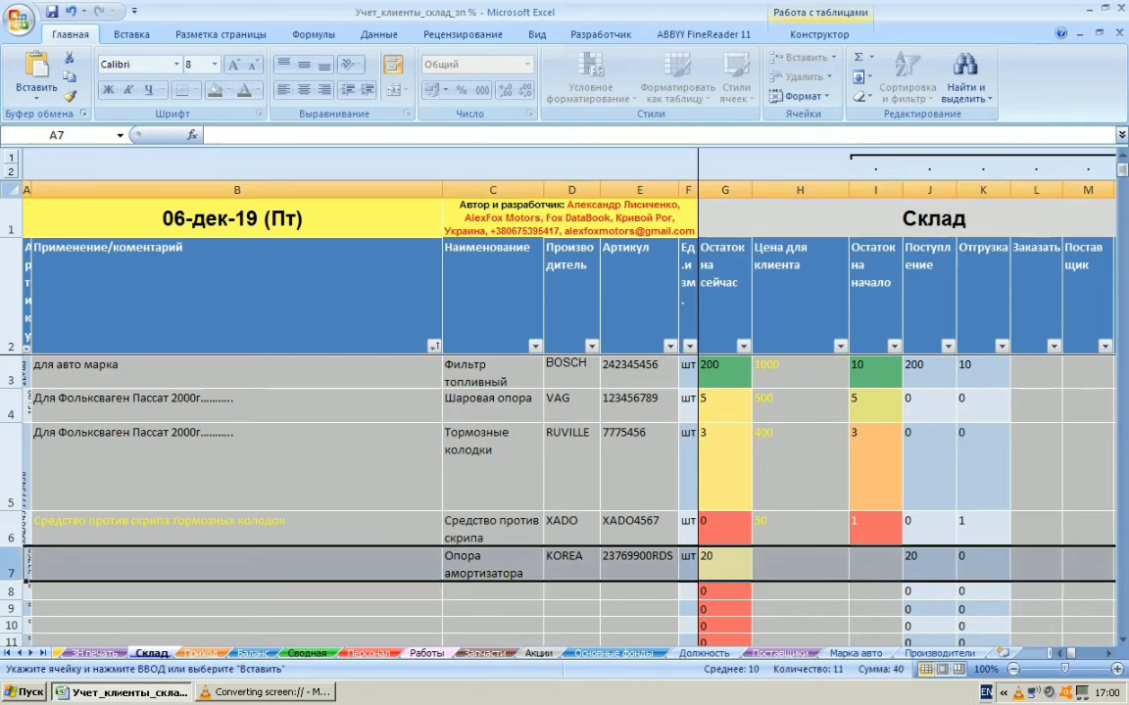
{"action": "scroll", "coordinate": [907, 441], "scroll_direction": "right", "scroll_amount": 4}
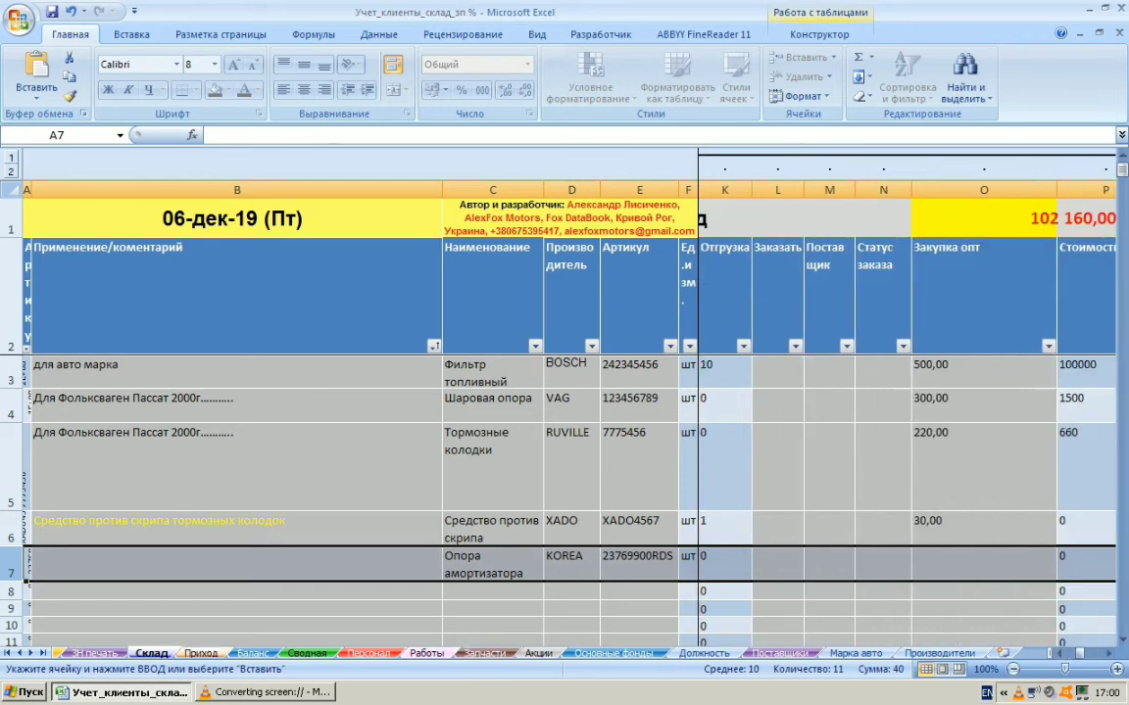
{"action": "left_click", "coordinate": [201, 653]}
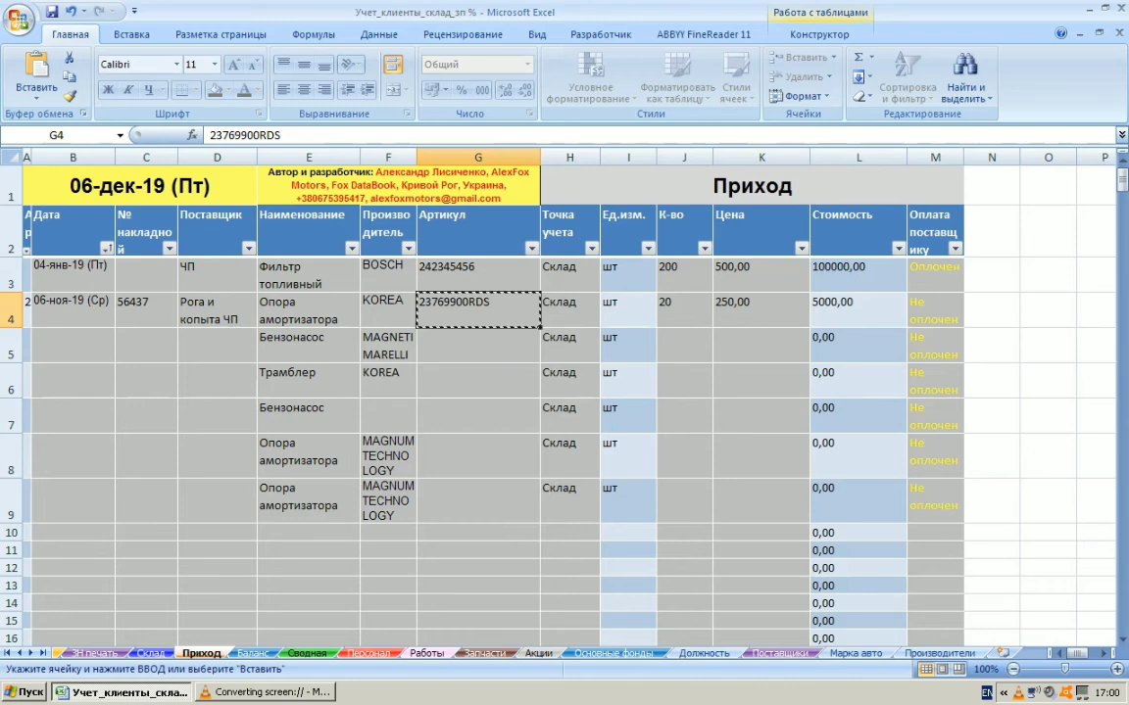
{"action": "left_click", "coordinate": [760, 309]}
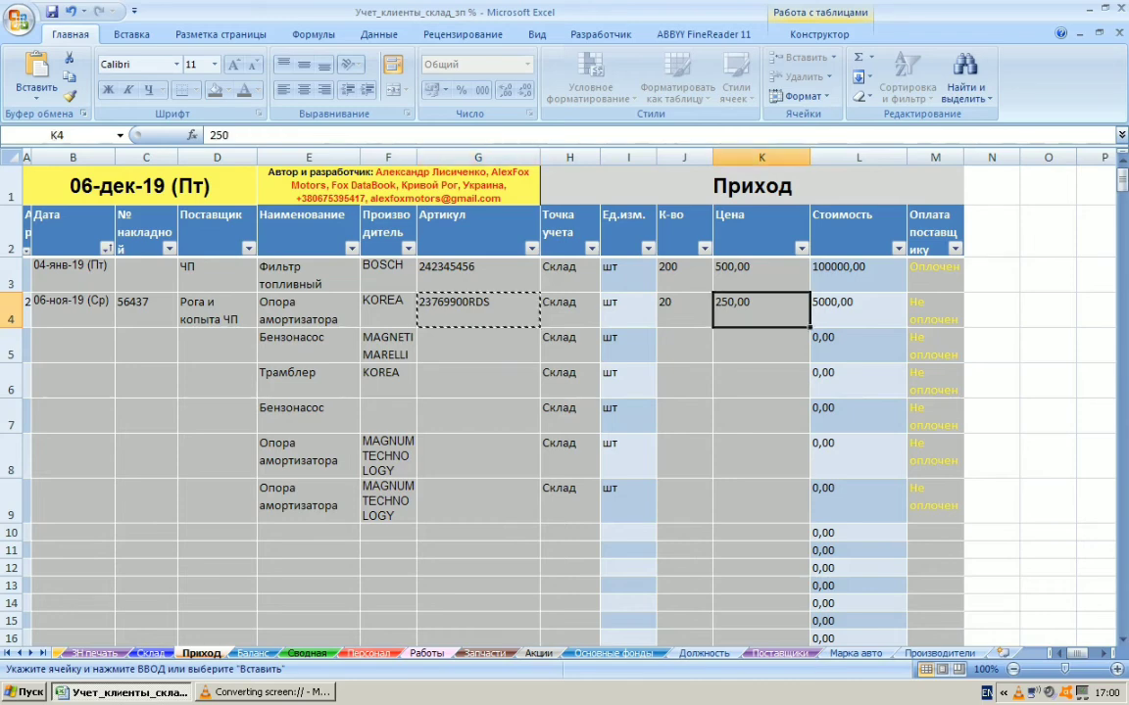
{"action": "right_click", "coordinate": [762, 311]}
{"action": "left_click", "coordinate": [820, 343]}
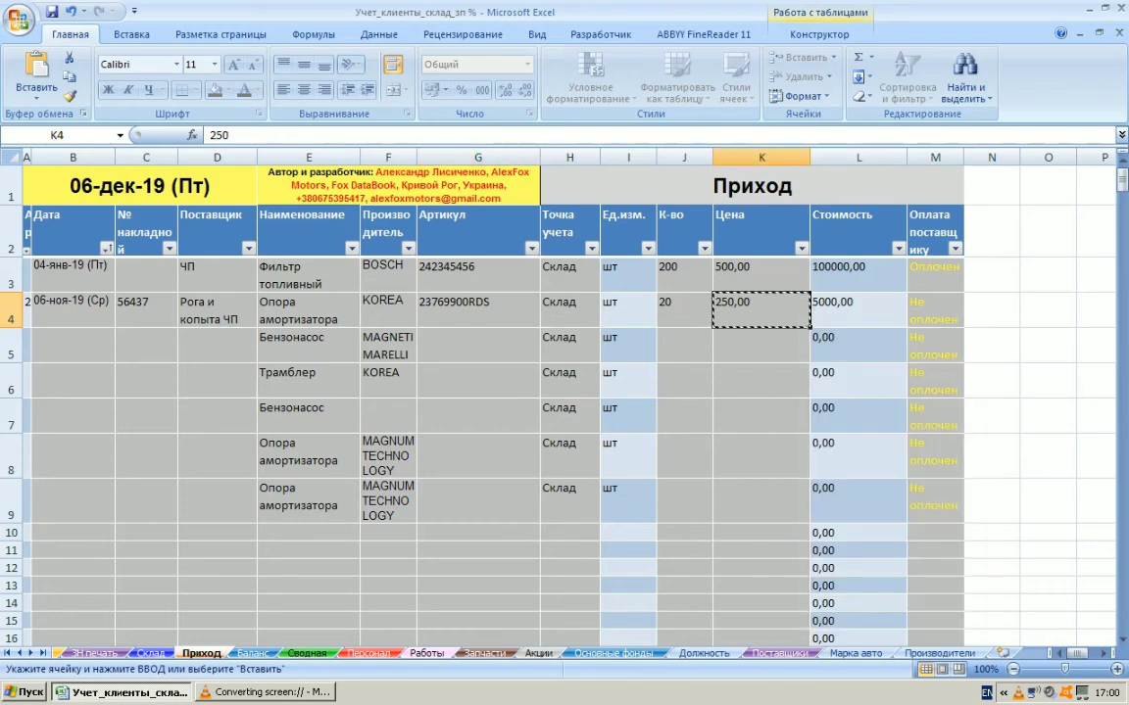
{"action": "key", "text": "ctrl+Page_Up"}
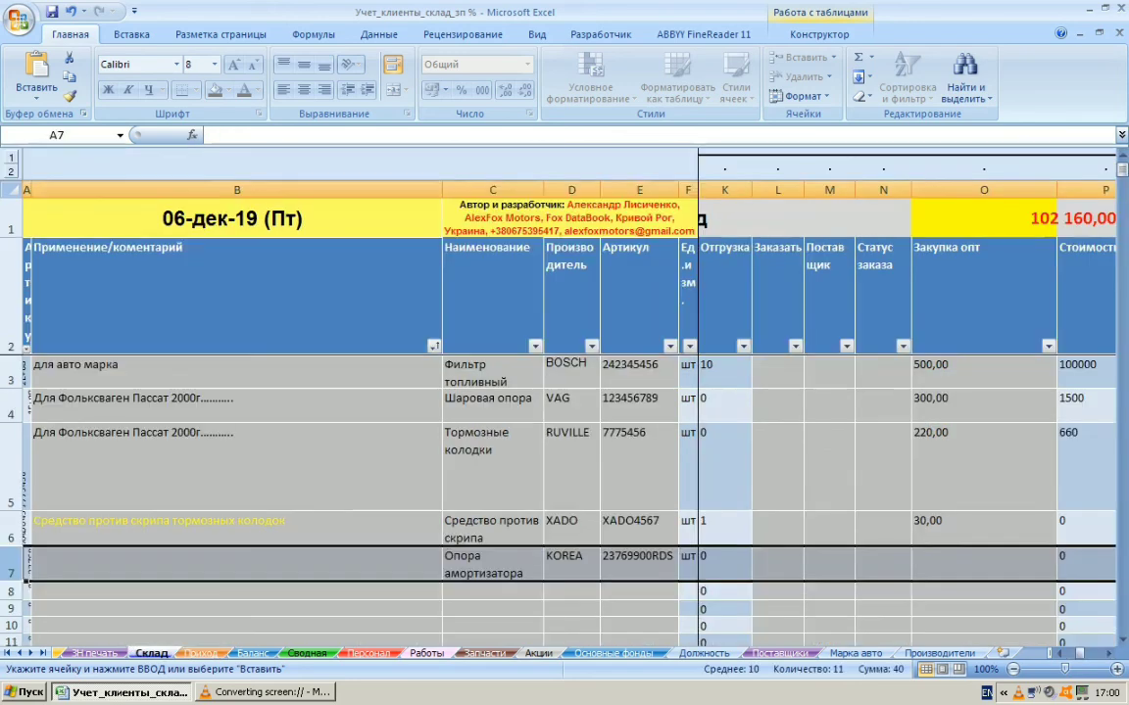
{"action": "left_click", "coordinate": [947, 566]}
{"action": "right_click", "coordinate": [947, 566]}
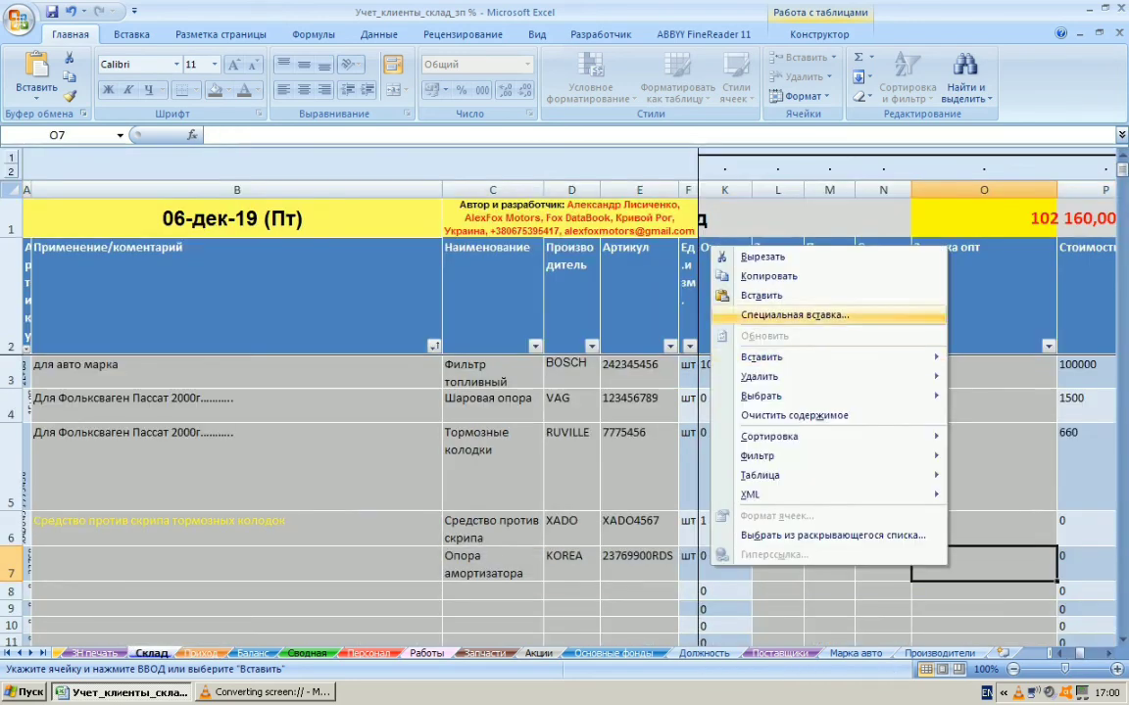
{"action": "left_click", "coordinate": [761, 295]}
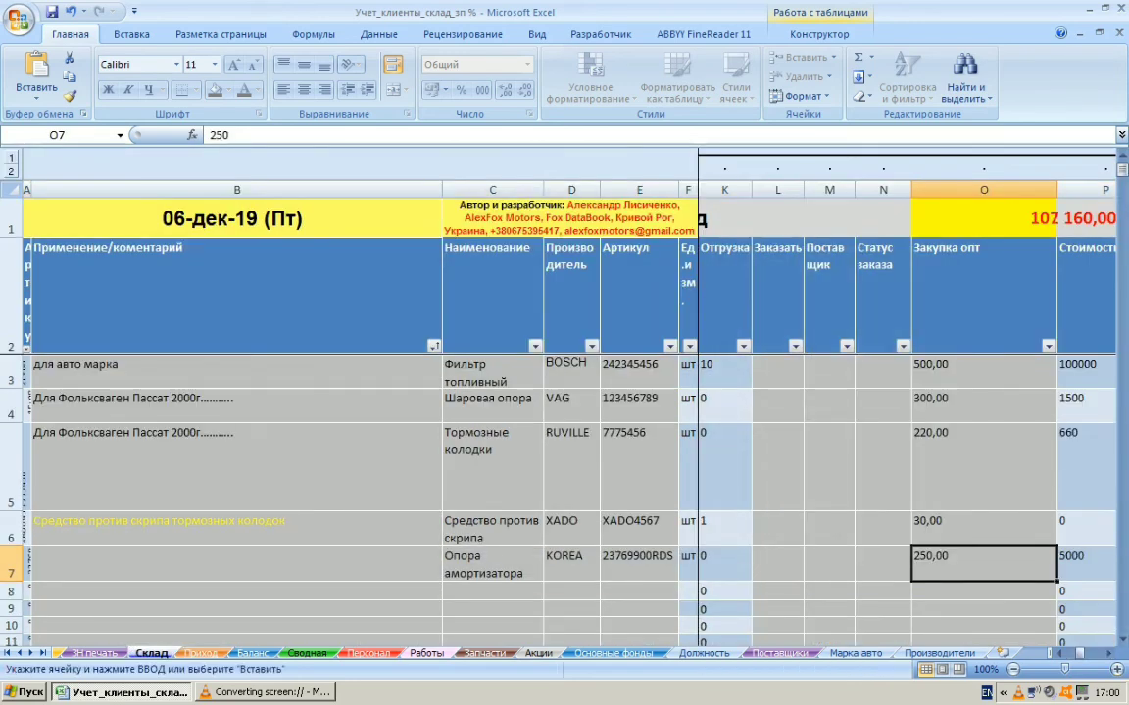
{"action": "scroll", "coordinate": [906, 441], "scroll_direction": "right", "scroll_amount": 5}
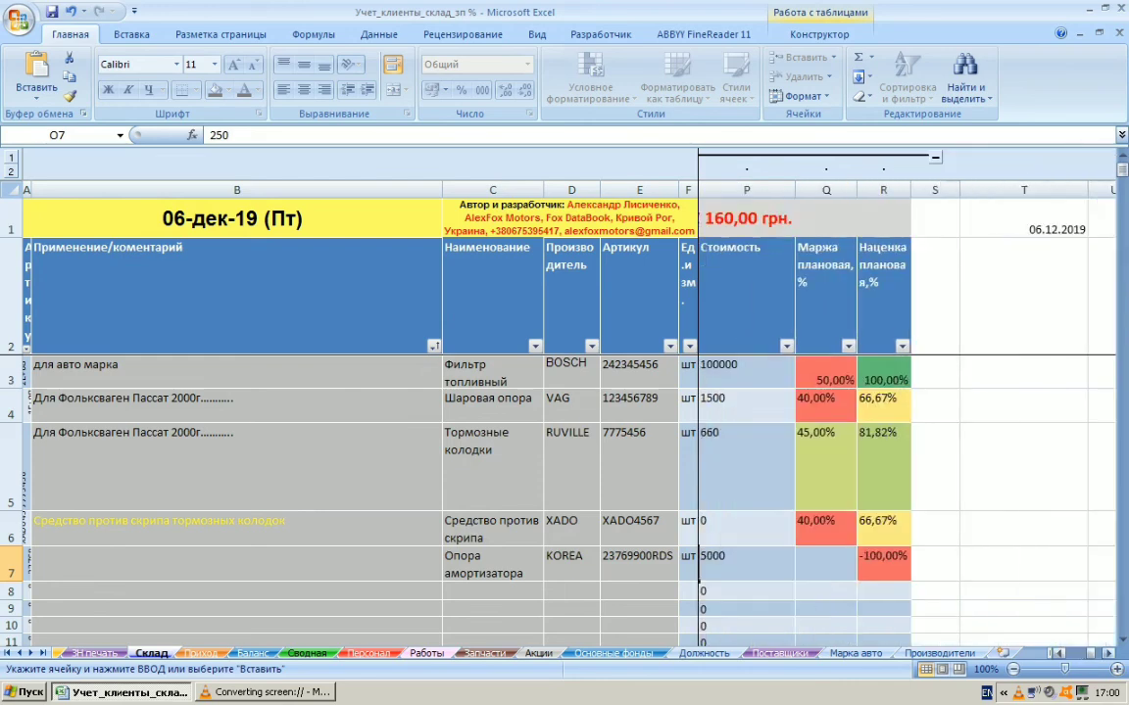
{"action": "scroll", "coordinate": [906, 441], "scroll_direction": "left", "scroll_amount": 5}
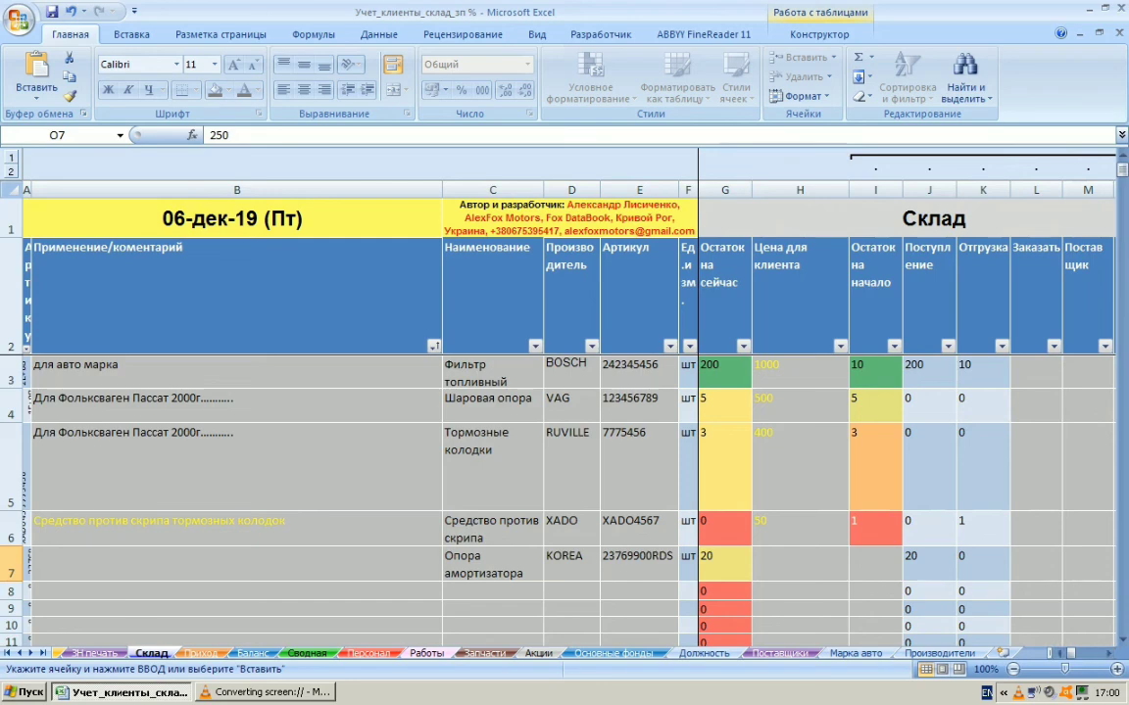
{"action": "left_click", "coordinate": [11, 564]}
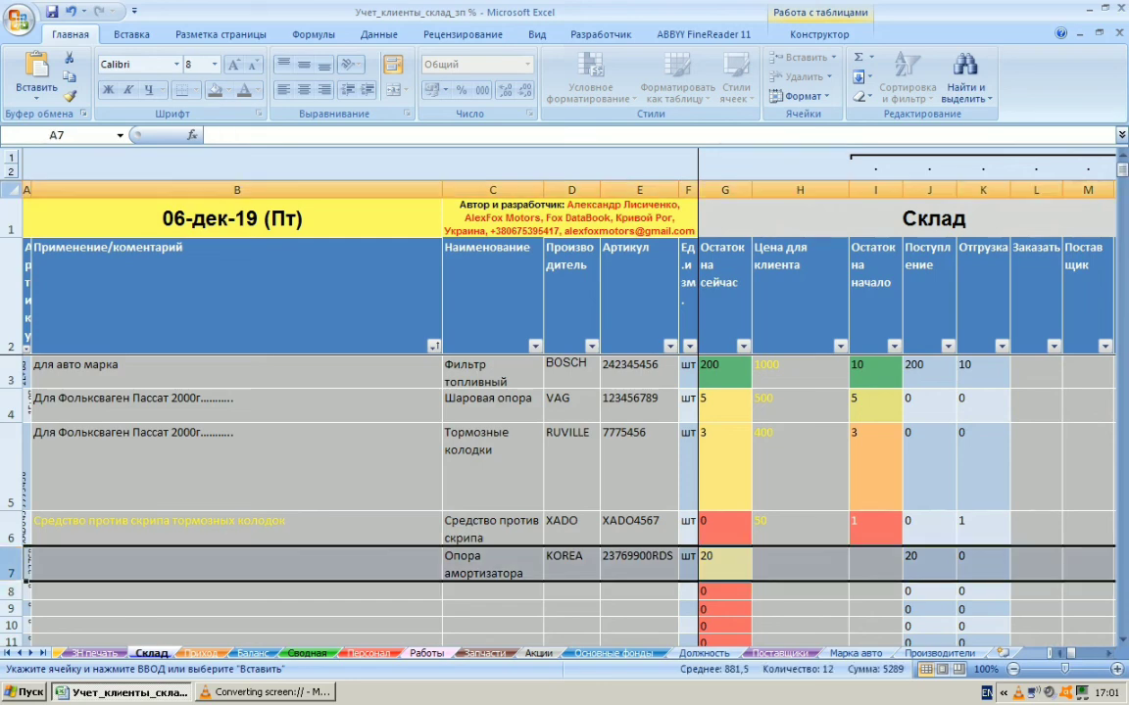